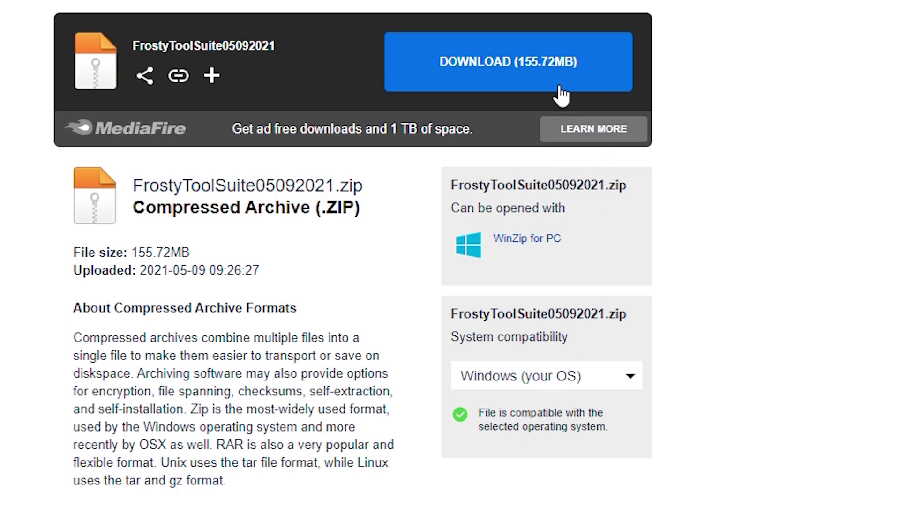
# Step: Download FrostyToolSuite05092021.zip and extract it into its own folder on the desktop
pyautogui.click(484, 61)
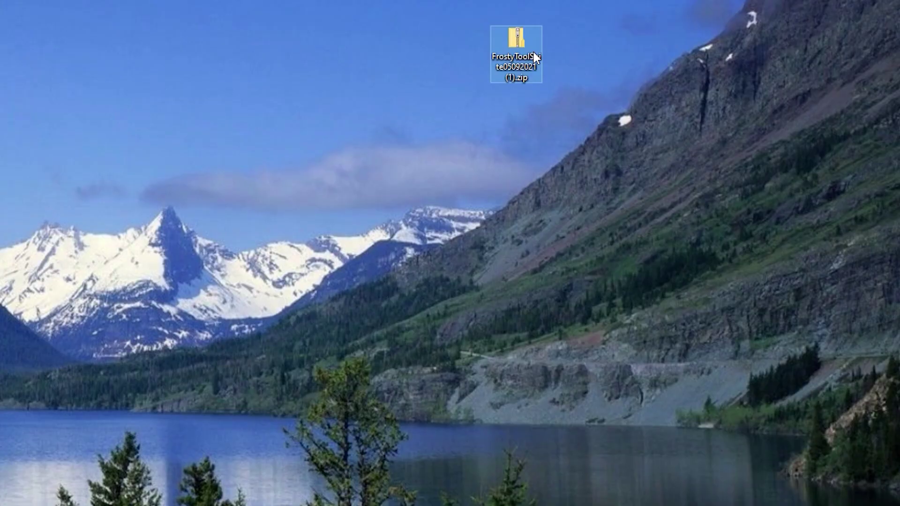
pyautogui.rightClick(533, 52)
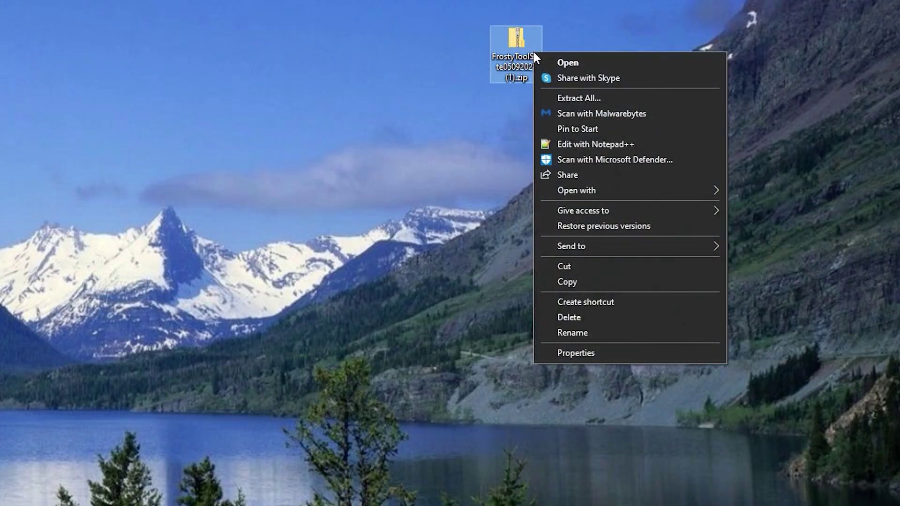
pyautogui.click(570, 95)
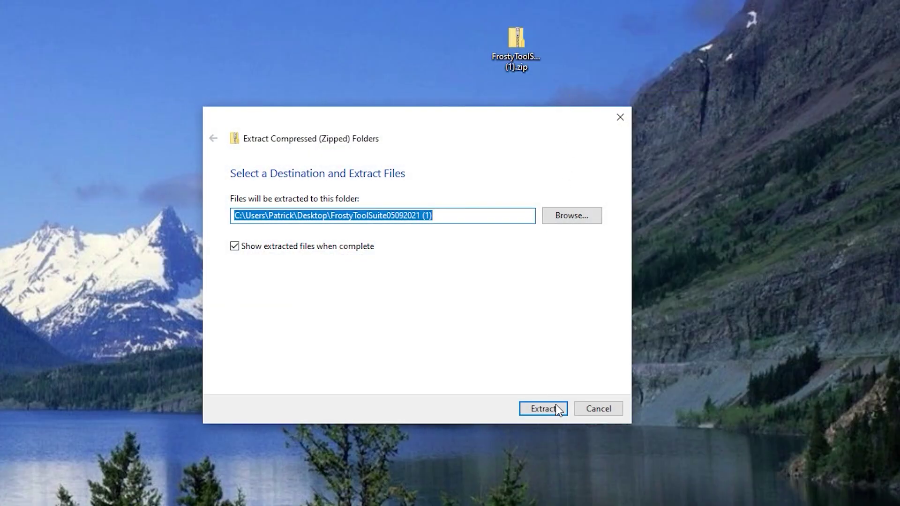
pyautogui.click(558, 410)
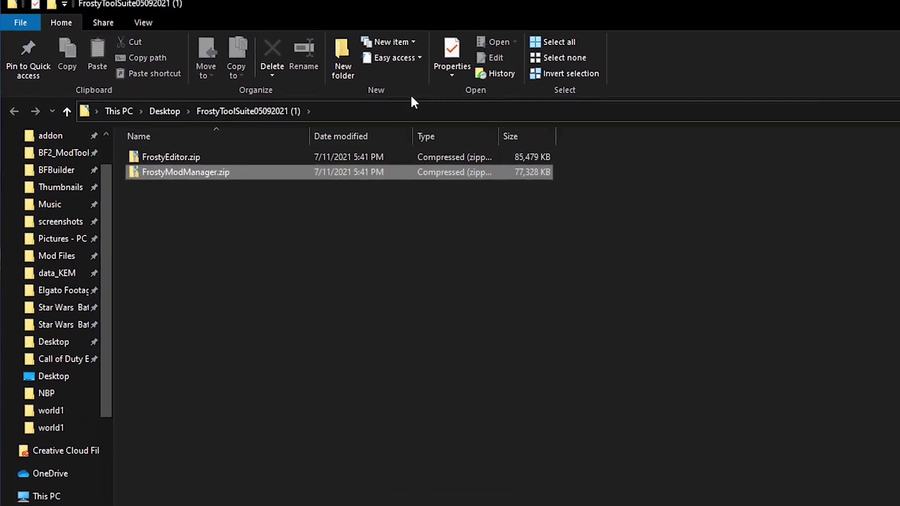
# Step: Extract FrostyModManager.zip straight to Desktop\FrostyModManager, removing the FrostyToolSuite05092021 (1) folder from the destination path
pyautogui.rightClick(199, 166)
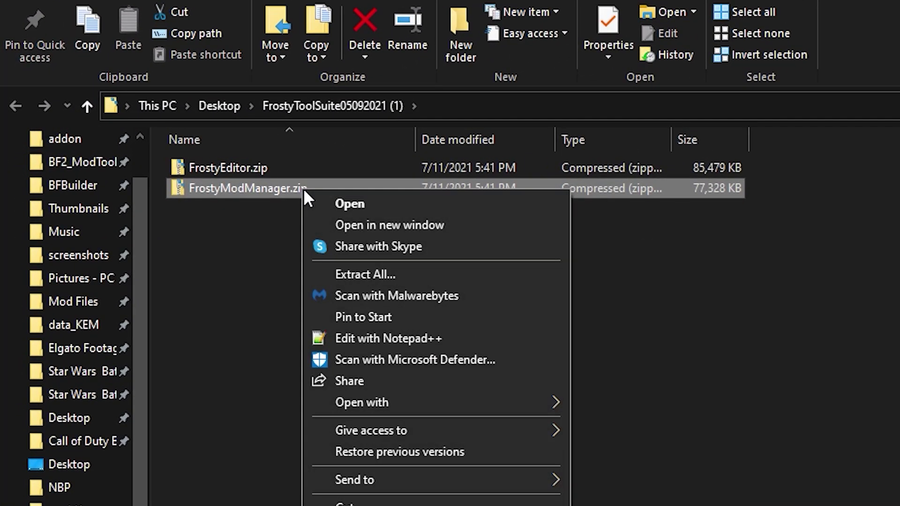
pyautogui.click(395, 274)
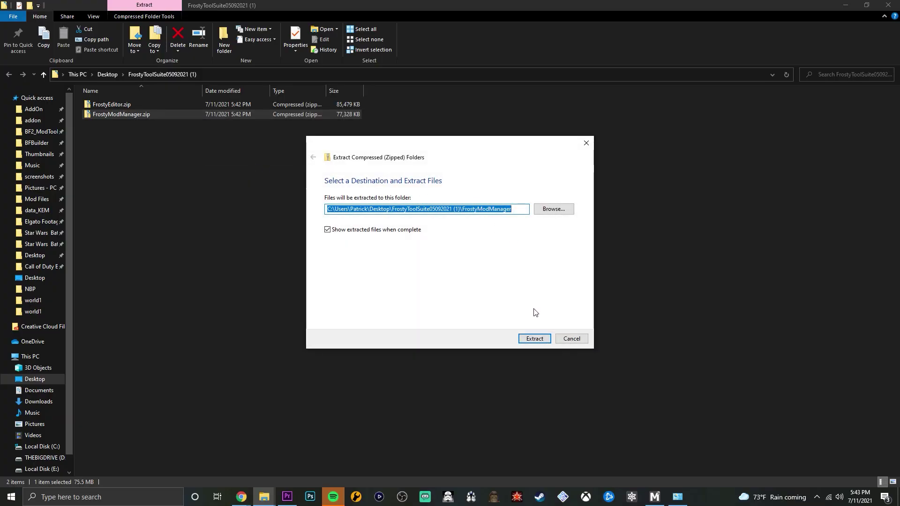
pyautogui.click(524, 214)
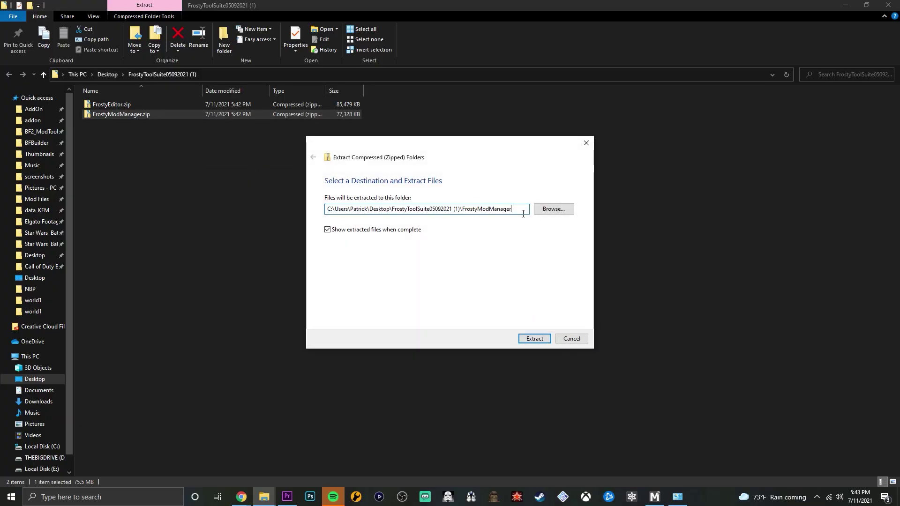
pyautogui.click(466, 211)
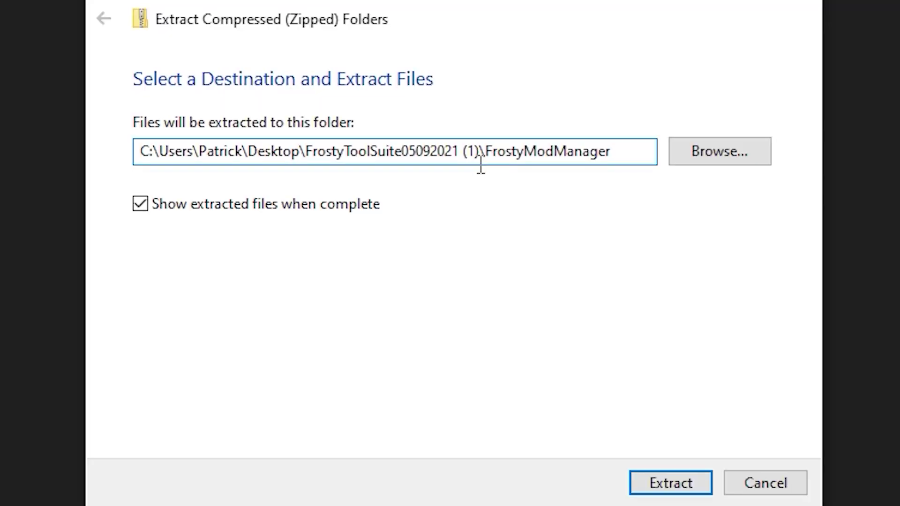
pyautogui.moveTo(481, 165); pyautogui.dragTo(317, 176)
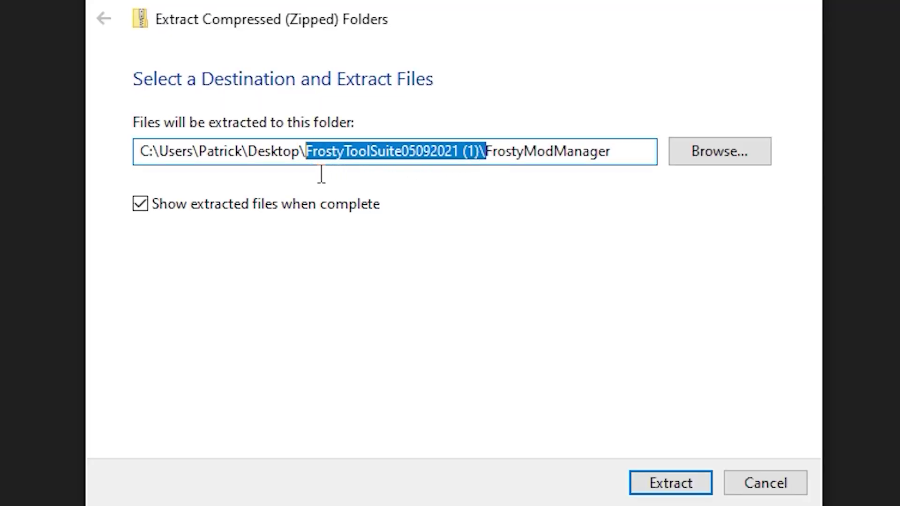
pyautogui.press('BackSpace')
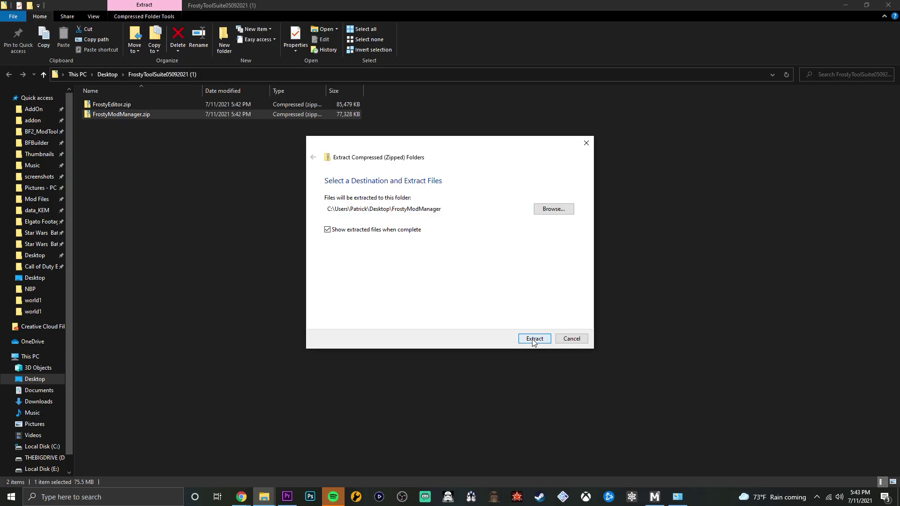
pyautogui.click(671, 483)
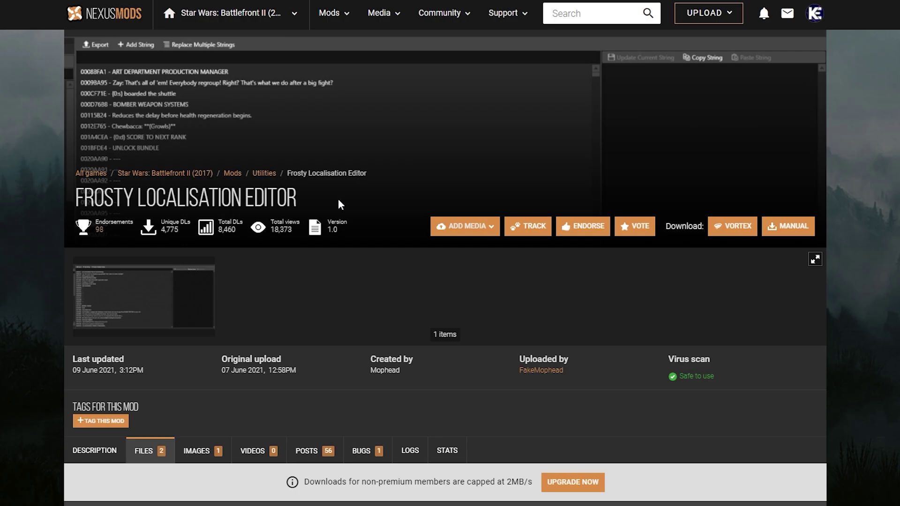
# Step: Manually download Frosty Mod Manager String Merger 1.1 from the mod's main files, using the free slow download
pyautogui.scroll(-5, 339, 201)
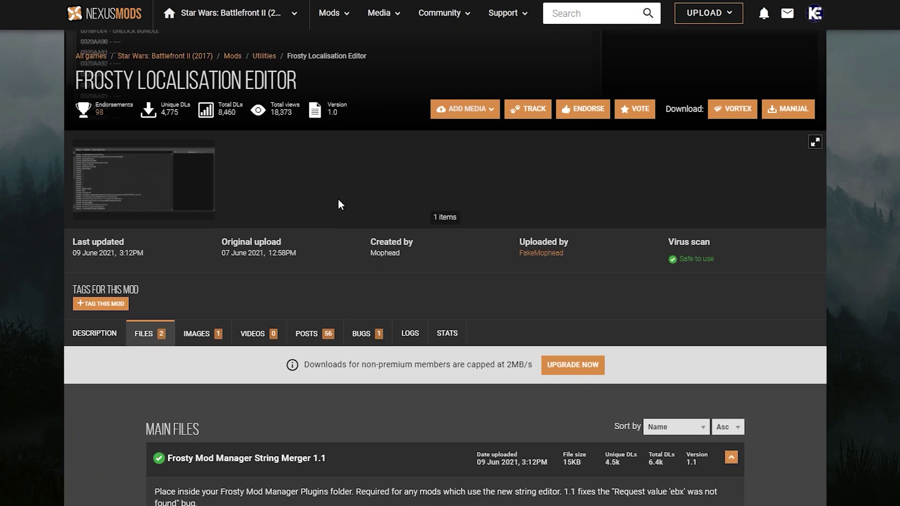
pyautogui.scroll(-4, 339, 202)
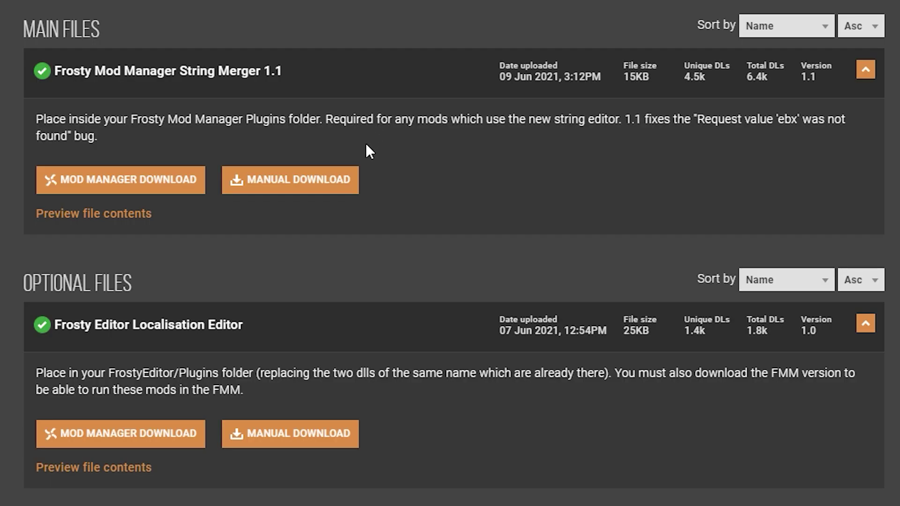
pyautogui.click(338, 185)
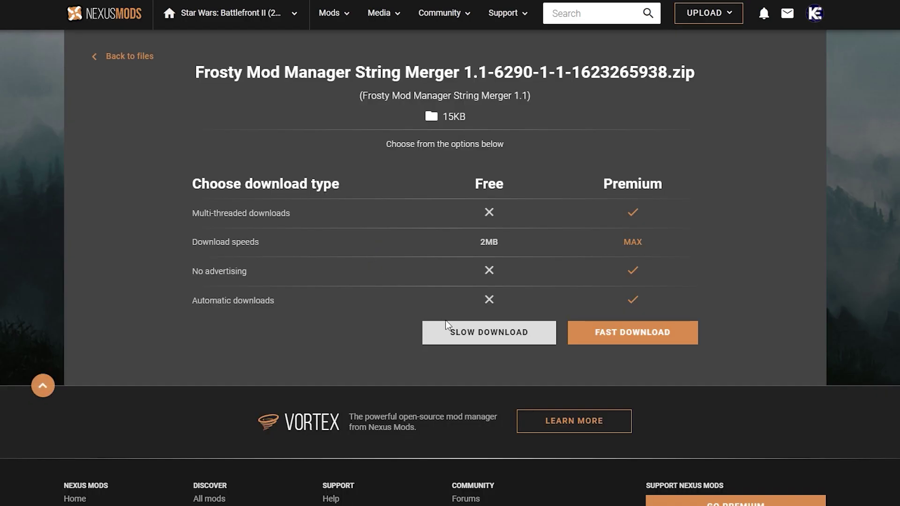
pyautogui.click(446, 326)
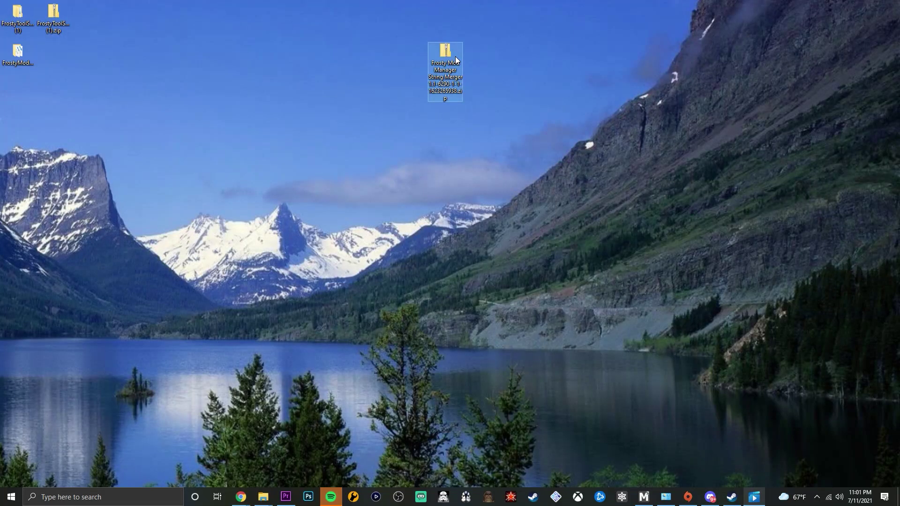
# Step: Extract the Frosty Mod Manager String Merger archive into its own folder on the desktop
pyautogui.rightClick(457, 58)
pyautogui.click(494, 88)
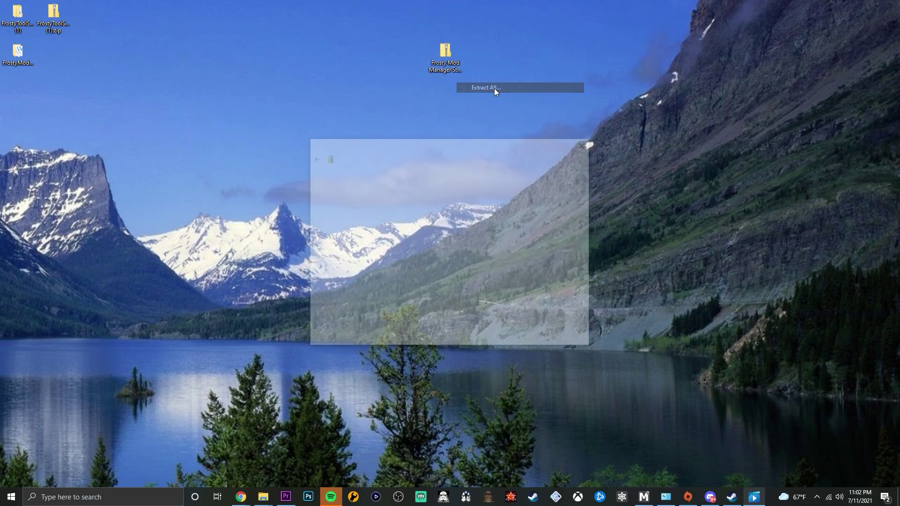
pyautogui.click(530, 340)
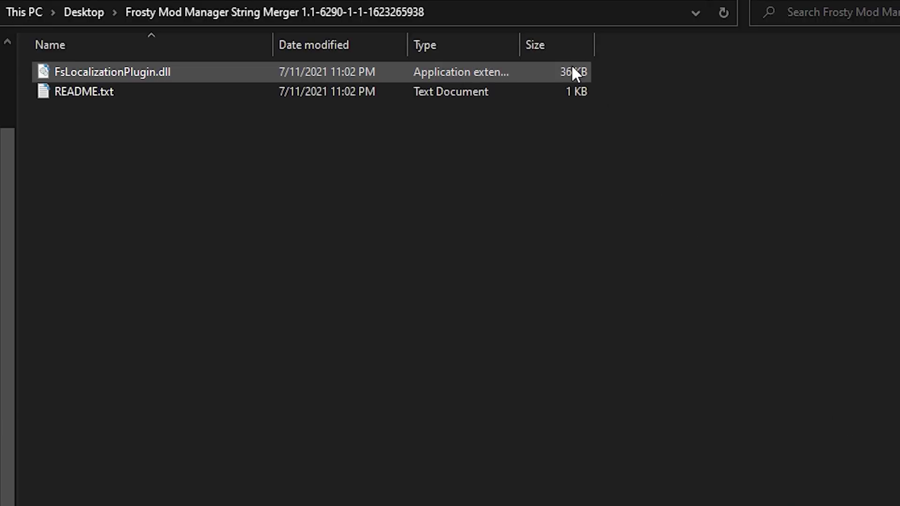
# Step: Move FsLocalizationPlugin.dll from the String Merger folder into FrostyModManager's Plugins folder, replacing the existing file
pyautogui.click(355, 118)
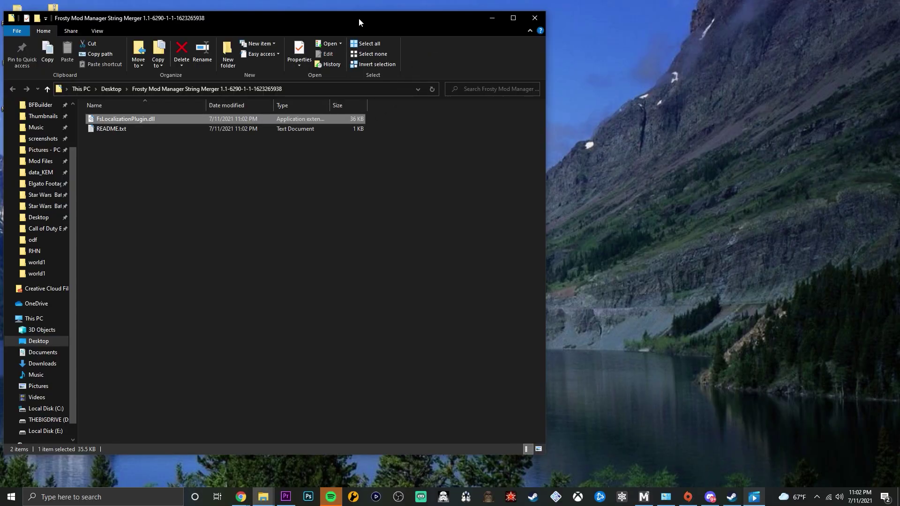
pyautogui.moveTo(358, 21); pyautogui.dragTo(774, 33)
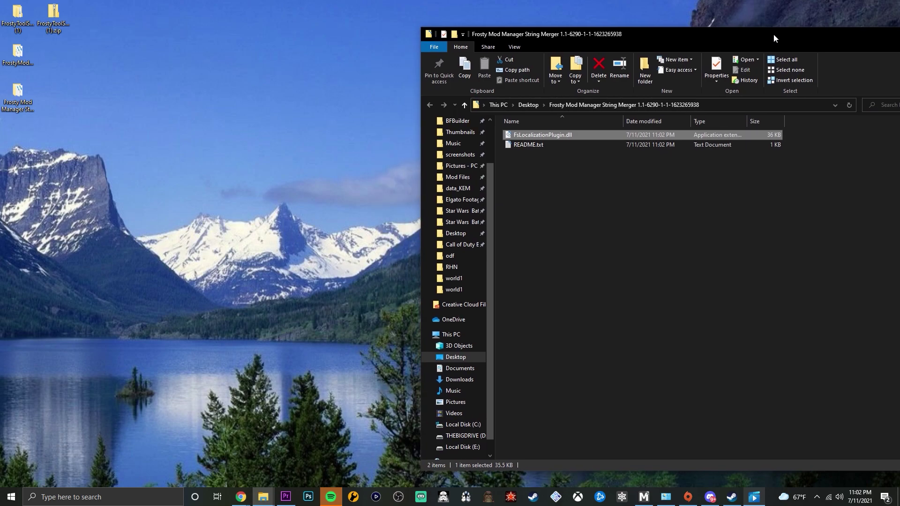
pyautogui.doubleClick(30, 55)
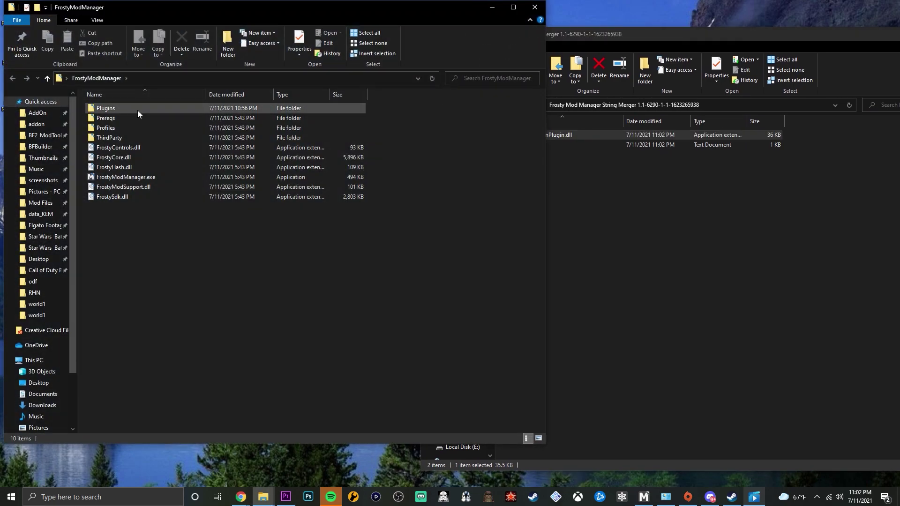
pyautogui.doubleClick(137, 111)
pyautogui.click(590, 183)
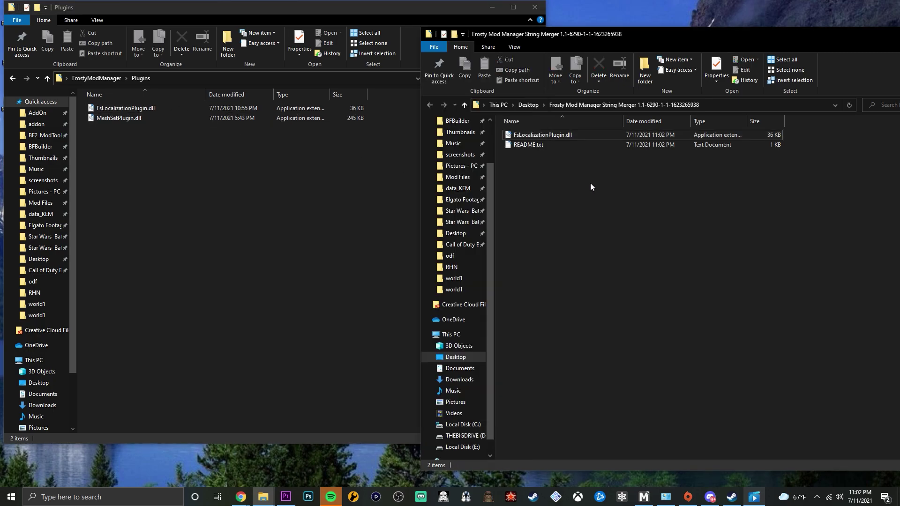
pyautogui.click(553, 136)
pyautogui.moveTo(578, 133); pyautogui.dragTo(343, 160)
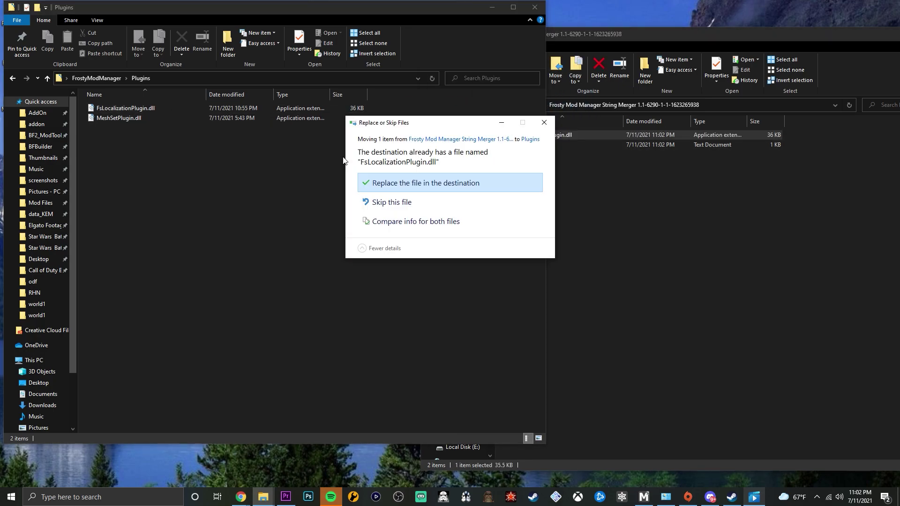
pyautogui.click(378, 181)
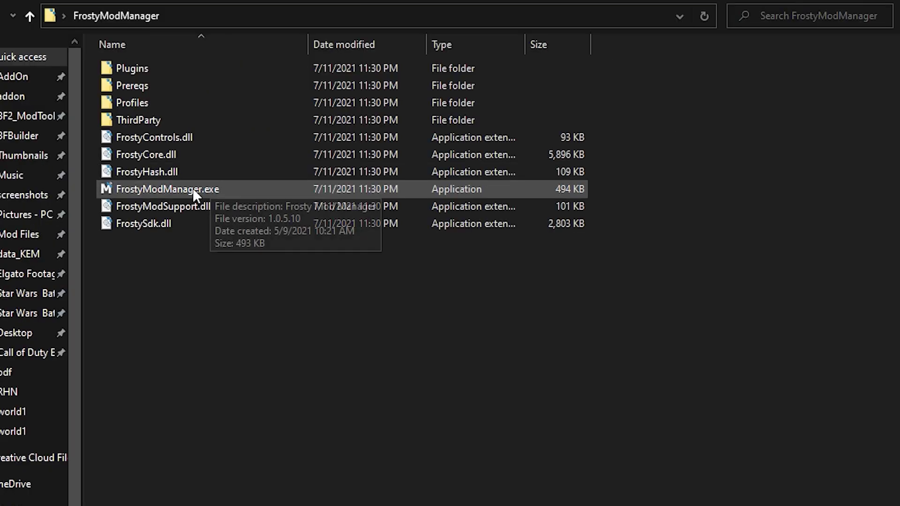
# Step: Run FrostyModManager.exe as administrator, allowing it past SmartScreen and User Account Control
pyautogui.rightClick(193, 189)
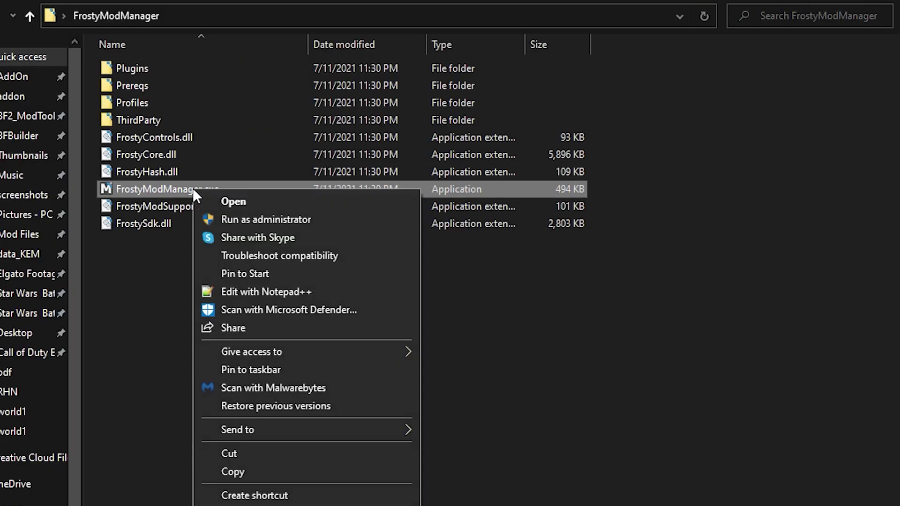
pyautogui.click(244, 218)
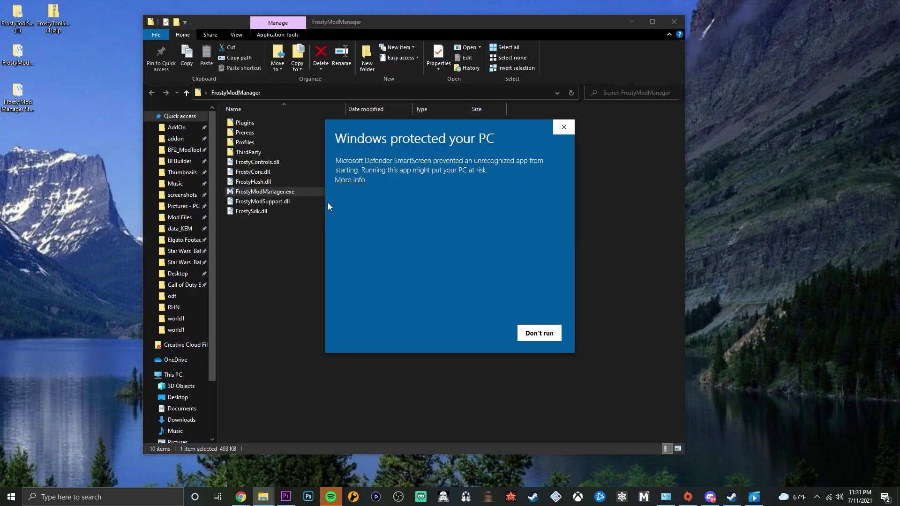
pyautogui.click(349, 180)
pyautogui.click(483, 334)
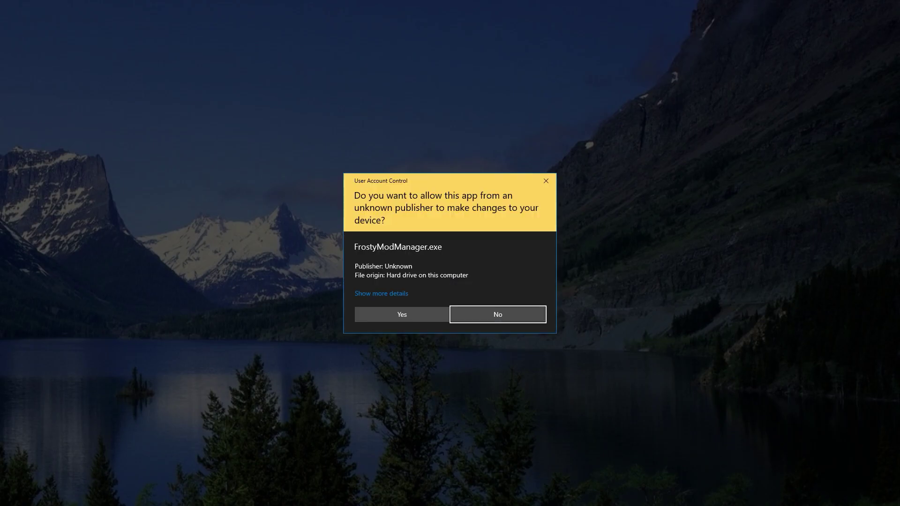
pyautogui.click(416, 315)
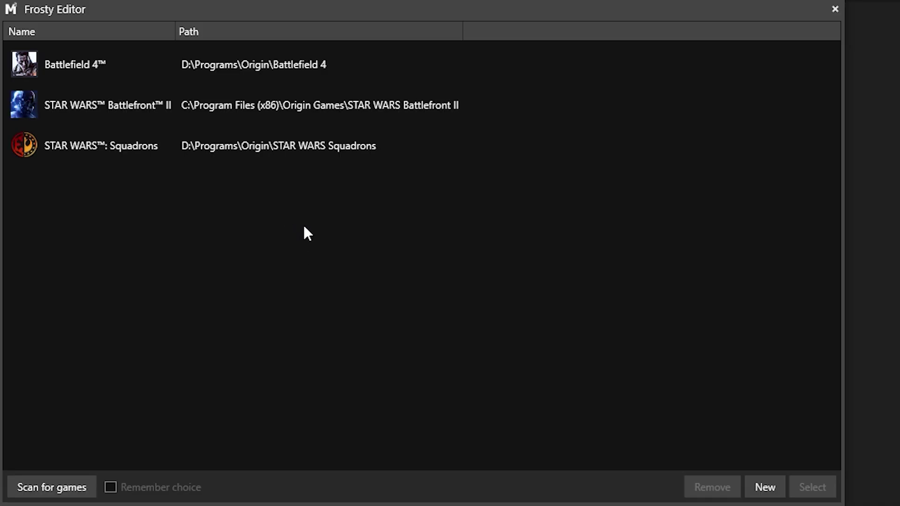
# Step: Add STAR WARS Battlefront II as a new game profile using its starwarsbattlefrontii.exe executable
pyautogui.click(765, 487)
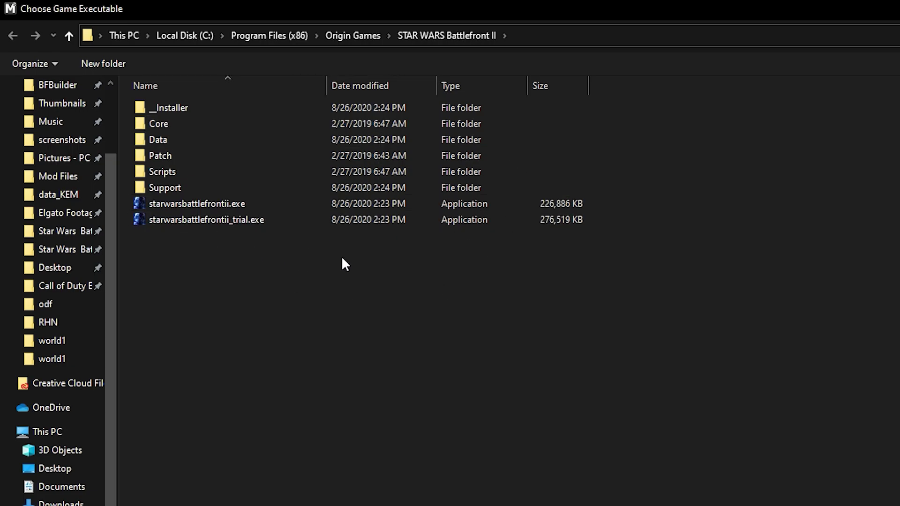
pyautogui.click(181, 203)
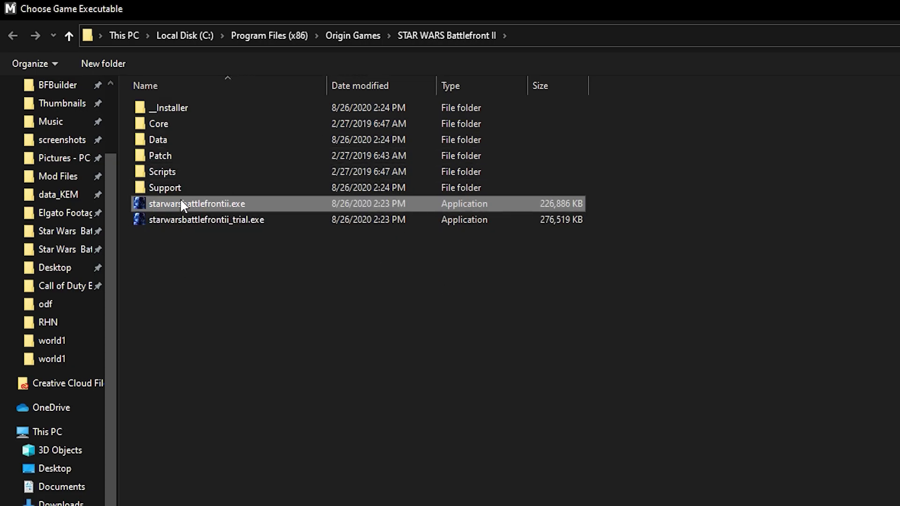
pyautogui.doubleClick(474, 206)
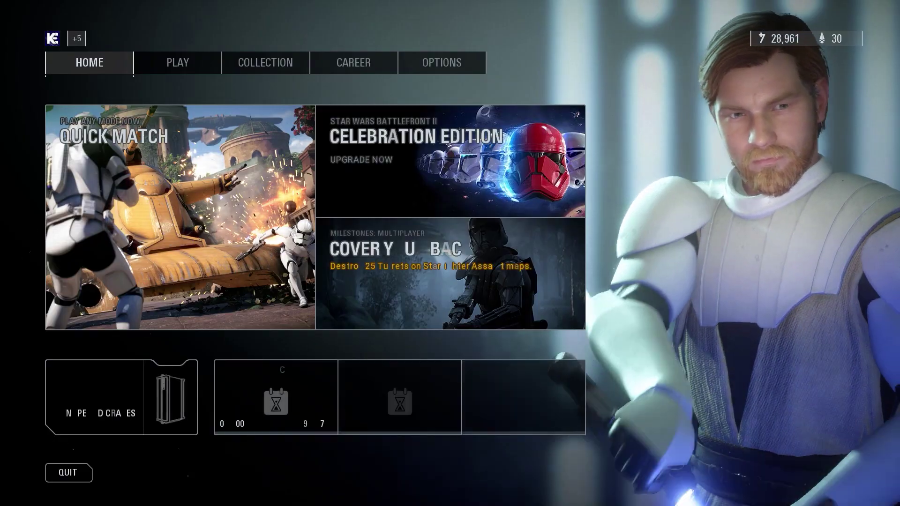
# Step: Update the STAR WARS Battlefront II profile SDK with the game running, and load that game profile after the restart
pyautogui.click(225, 70)
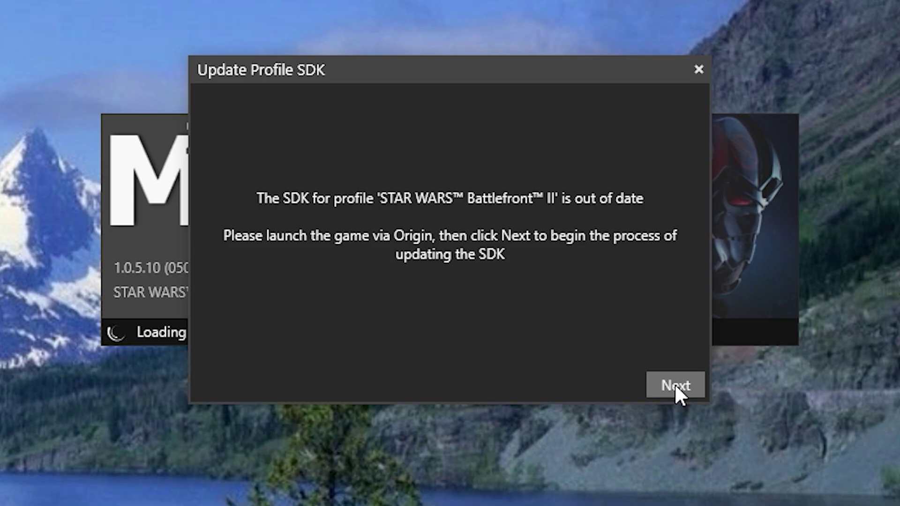
pyautogui.click(541, 306)
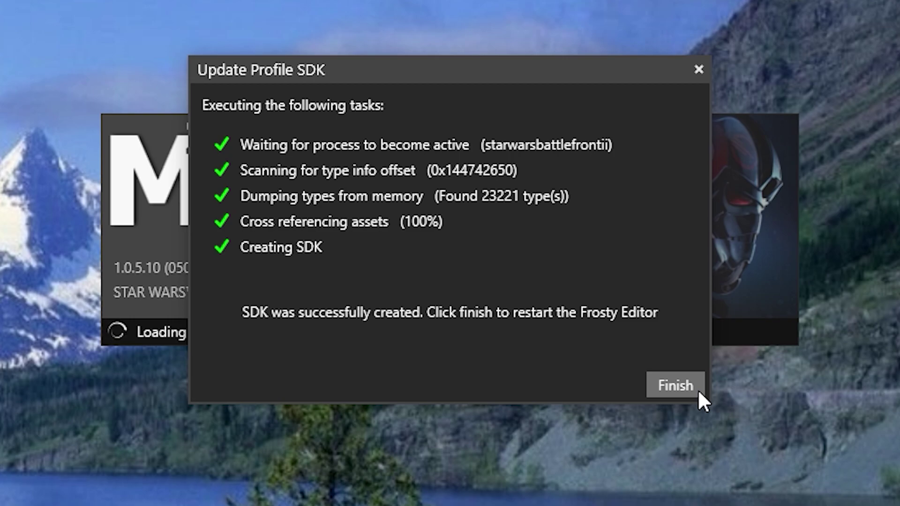
pyautogui.click(698, 392)
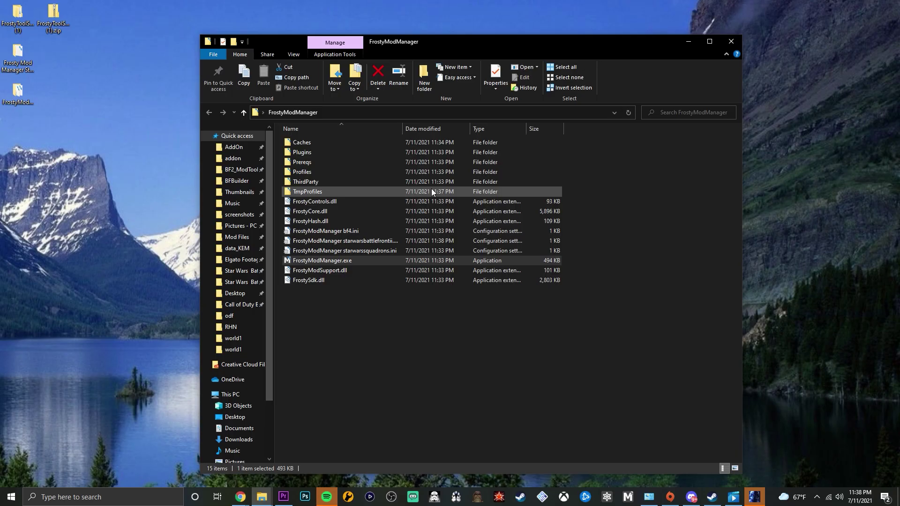
pyautogui.click(429, 170)
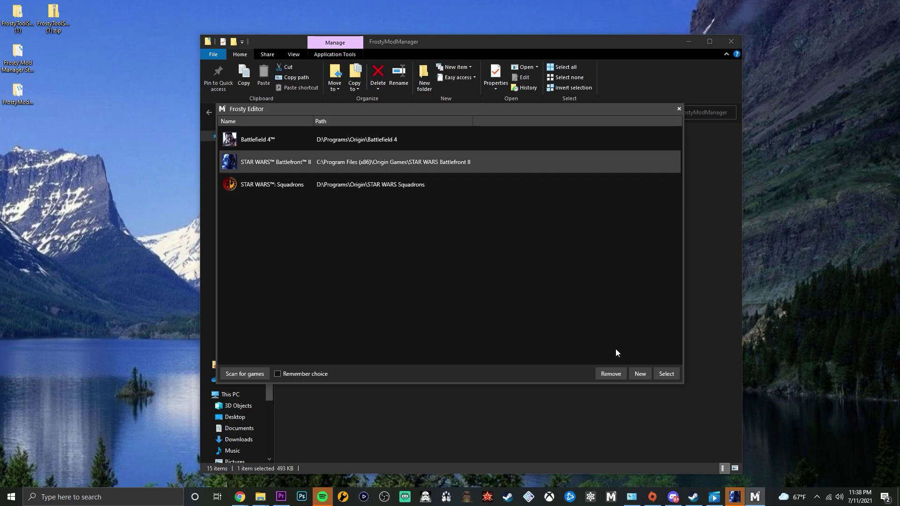
pyautogui.click(666, 375)
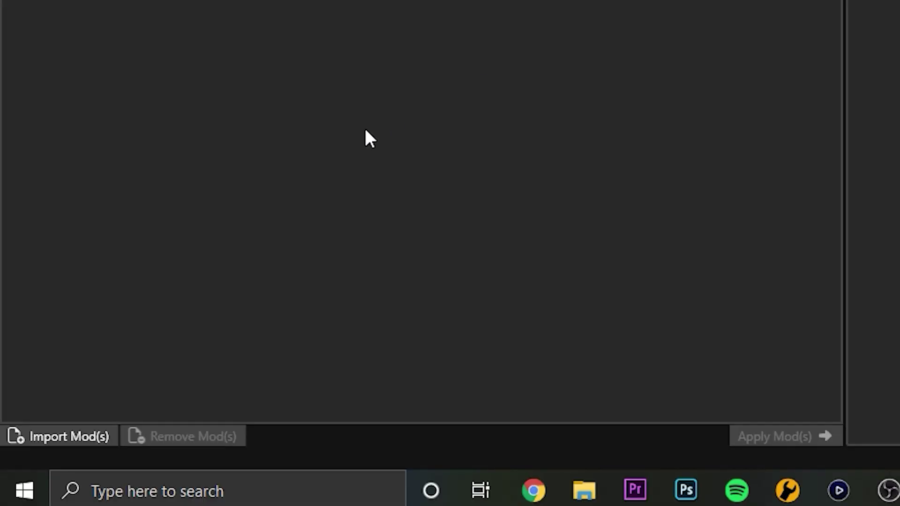
# Step: Import all the mod archives from the desktop's Mods folder into the available mods list
pyautogui.click(61, 434)
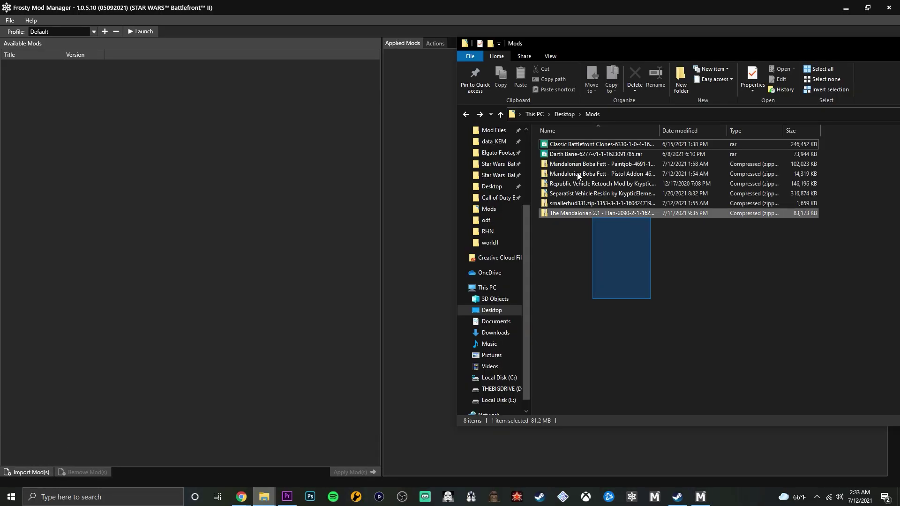
pyautogui.moveTo(577, 174); pyautogui.dragTo(570, 143)
pyautogui.moveTo(719, 171); pyautogui.dragTo(316, 188)
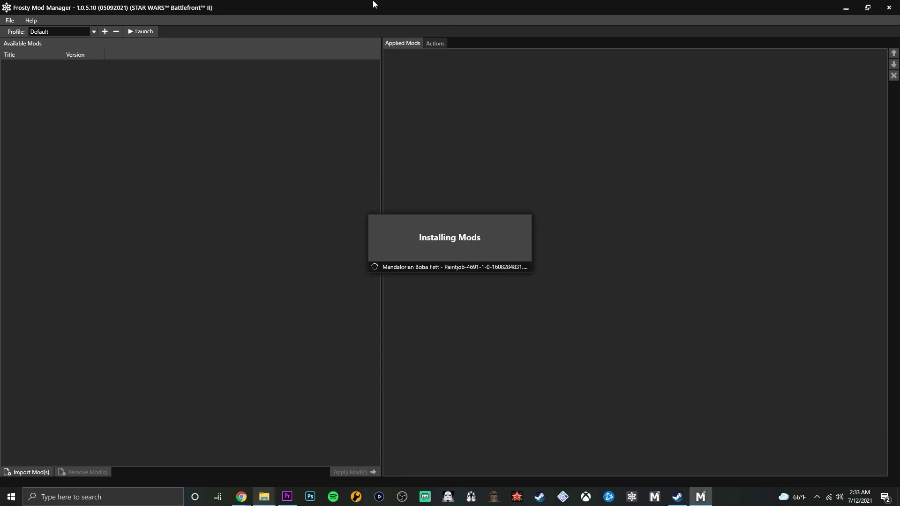
# Step: Apply the three Mandalorian Boba Fett mods: Paintjob, PaintJob - Unhelmeted Addon and Pistol Addon
pyautogui.doubleClick(50, 82)
pyautogui.doubleClick(48, 93)
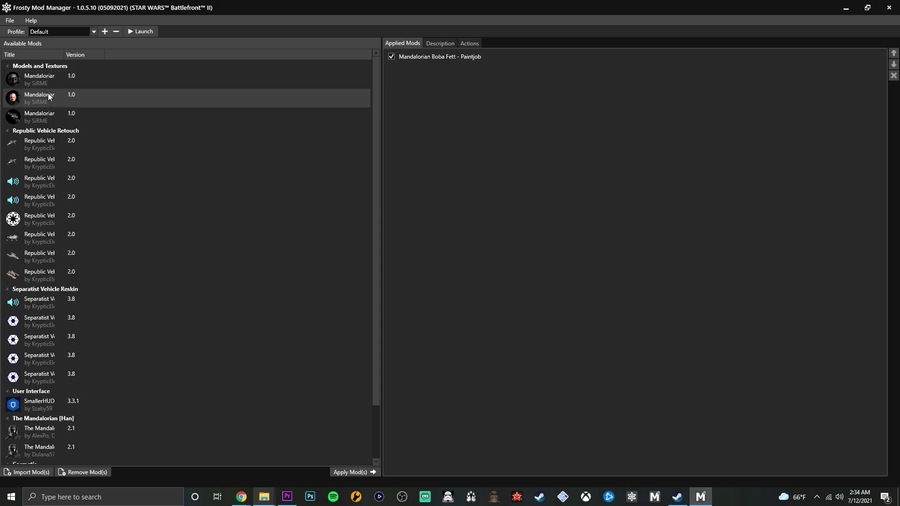
pyautogui.doubleClick(43, 121)
# Step: Apply all the Republic Vehicle Retouch mods, from 21 BBY ARC-170 Starfighter through TX-130 Blue Laser Cannon Bolts
pyautogui.doubleClick(44, 143)
pyautogui.doubleClick(43, 159)
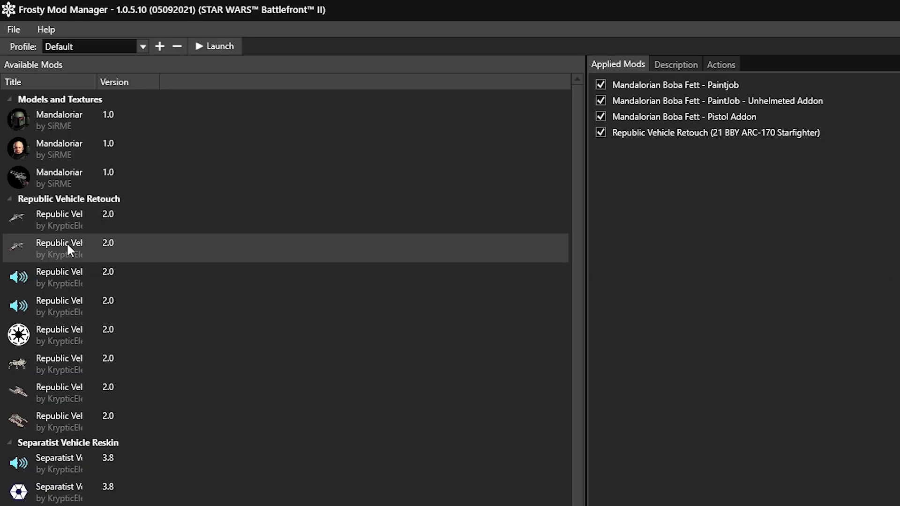
pyautogui.doubleClick(42, 183)
pyautogui.doubleClick(43, 198)
pyautogui.doubleClick(61, 328)
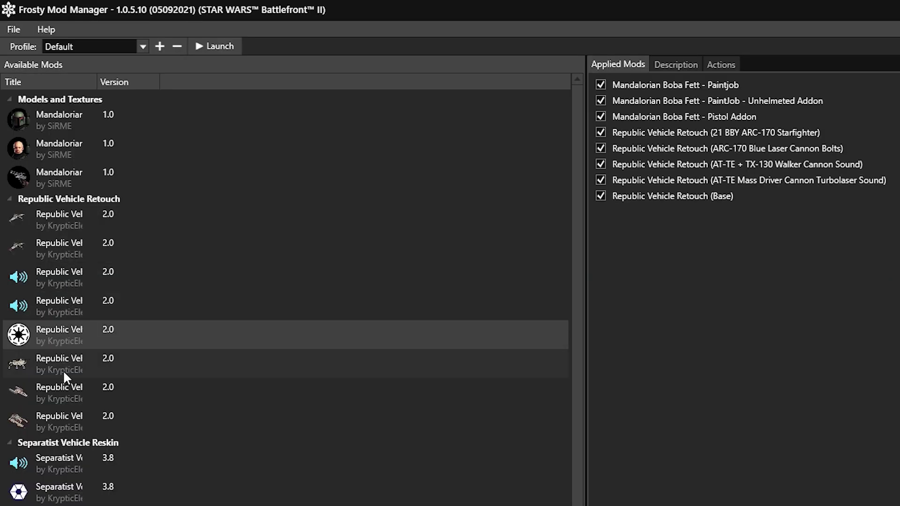
pyautogui.scroll(-5, 258, 211)
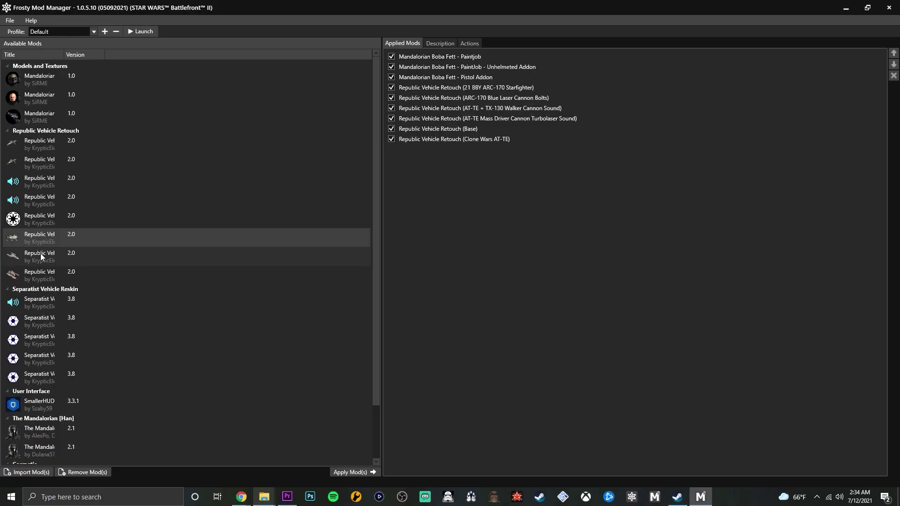
pyautogui.doubleClick(41, 253)
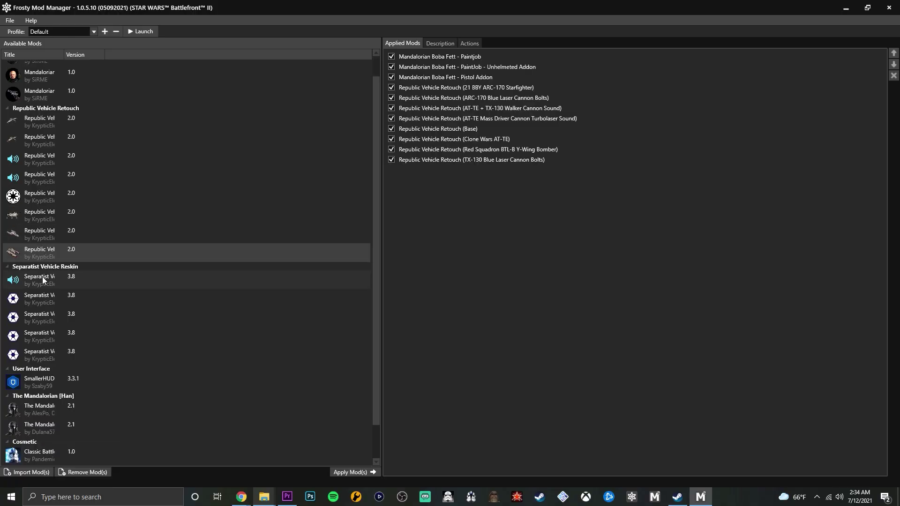
# Step: Apply the Separatist Vehicle Reskin mods: TCW Vulture Droid Laser Cannon - Sound FX and Variants A through D
pyautogui.scroll(-2, 42, 279)
pyautogui.doubleClick(53, 243)
pyautogui.doubleClick(57, 264)
pyautogui.doubleClick(52, 278)
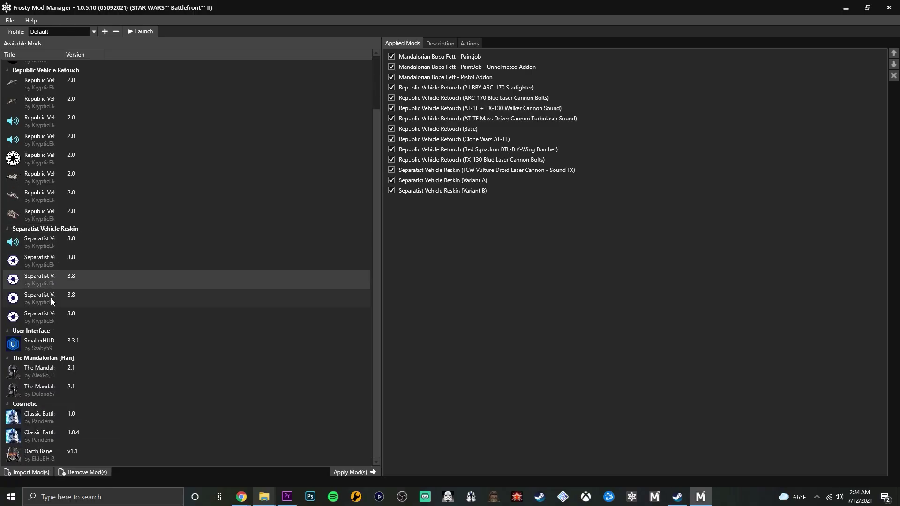
pyautogui.doubleClick(50, 298)
pyautogui.doubleClick(49, 317)
# Step: Apply SmallerHUD, both The Mandalorian [Han] mods, both Classic Battlefront Clones mods and Darth Bane
pyautogui.doubleClick(48, 345)
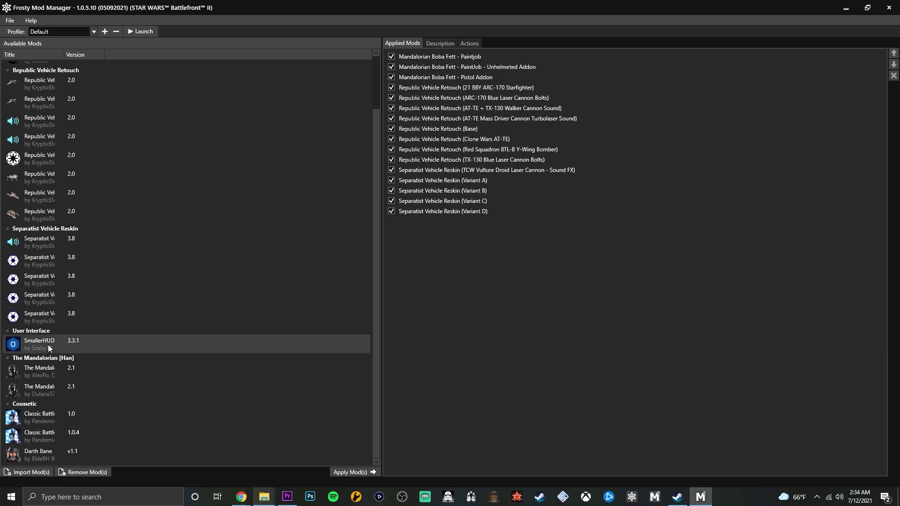
pyautogui.doubleClick(44, 370)
pyautogui.doubleClick(44, 393)
pyautogui.doubleClick(38, 426)
pyautogui.doubleClick(38, 438)
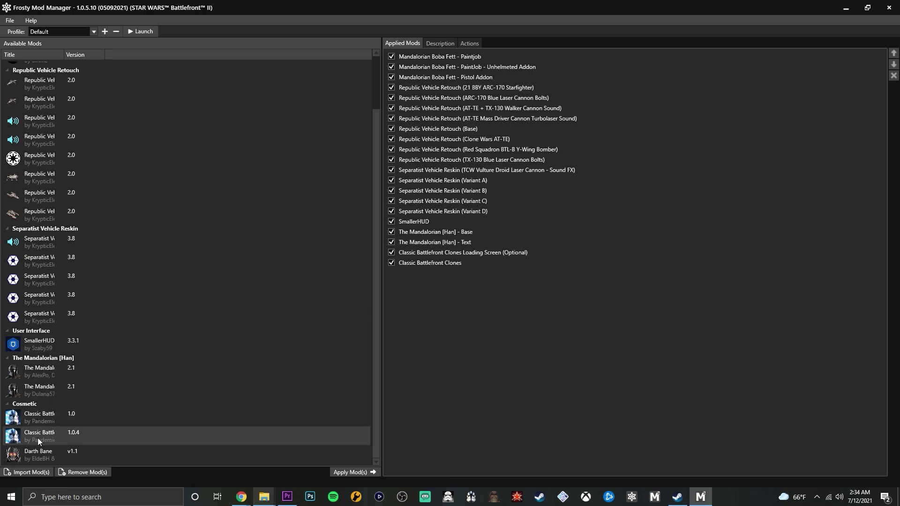
pyautogui.click(35, 451)
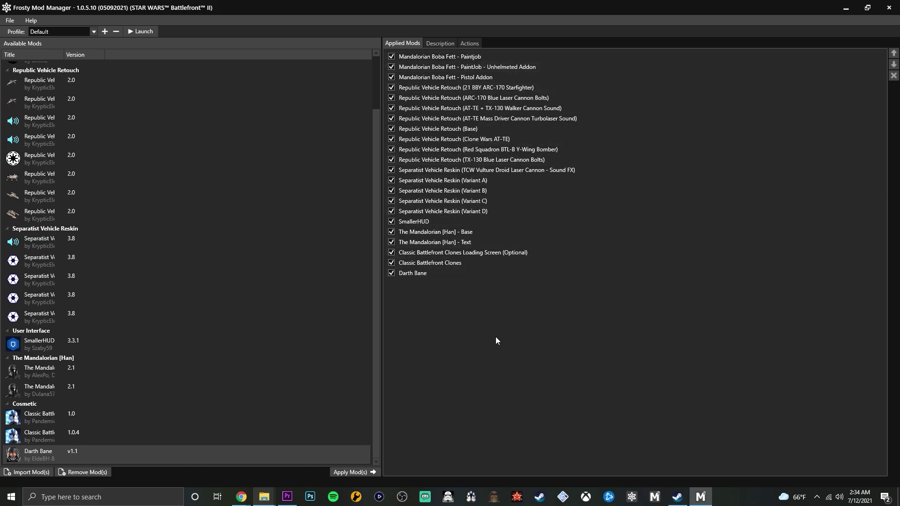
# Step: Move SmallerHUD to the very start of the applied mods load order
pyautogui.click(451, 224)
pyautogui.click(894, 54)
pyautogui.click(895, 54)
pyautogui.click(895, 54)
pyautogui.click(895, 54)
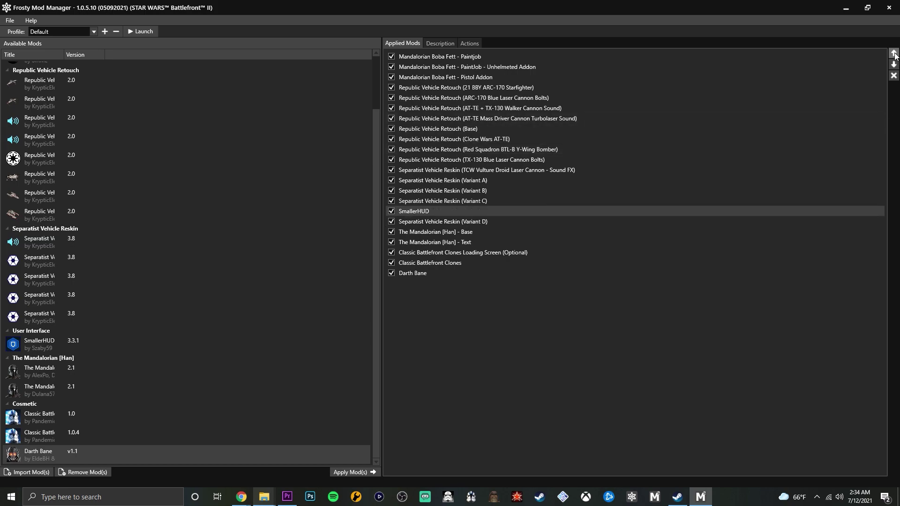
pyautogui.click(895, 54)
pyautogui.click(895, 54)
pyautogui.click(894, 54)
pyautogui.click(895, 53)
pyautogui.click(894, 53)
pyautogui.click(894, 53)
pyautogui.click(894, 53)
pyautogui.click(894, 52)
pyautogui.click(894, 53)
pyautogui.click(894, 53)
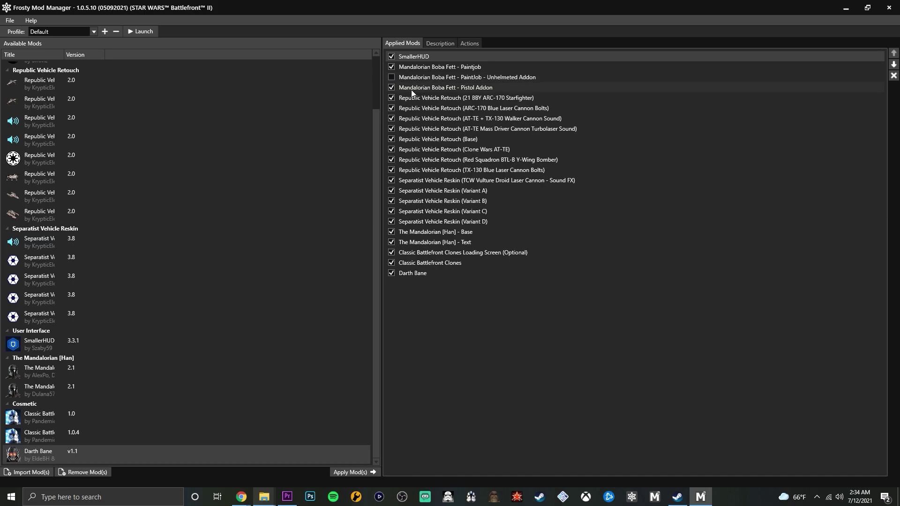
# Step: Move Republic Vehicle Retouch (Base) above its other variants, and place the Separatist Vehicle Reskin Sound FX mod below Variant D
pyautogui.click(448, 137)
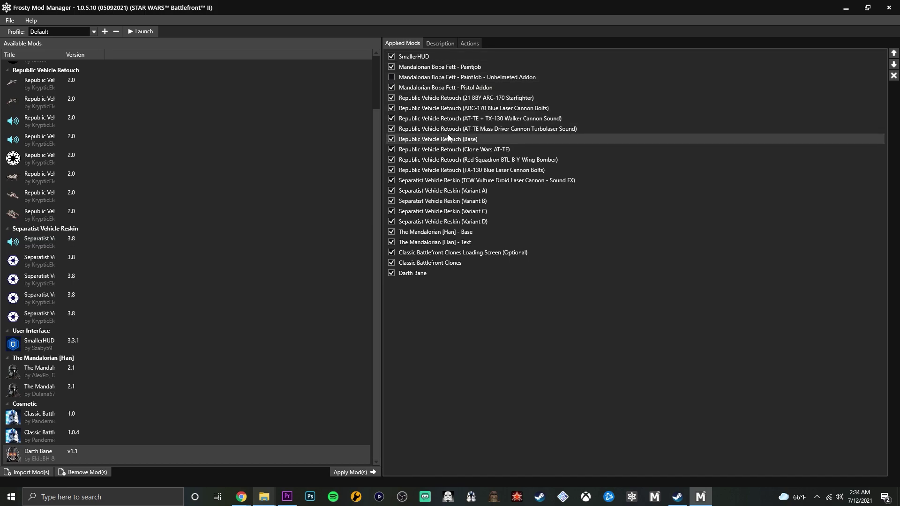
pyautogui.click(894, 53)
pyautogui.click(895, 53)
pyautogui.click(894, 53)
pyautogui.click(894, 53)
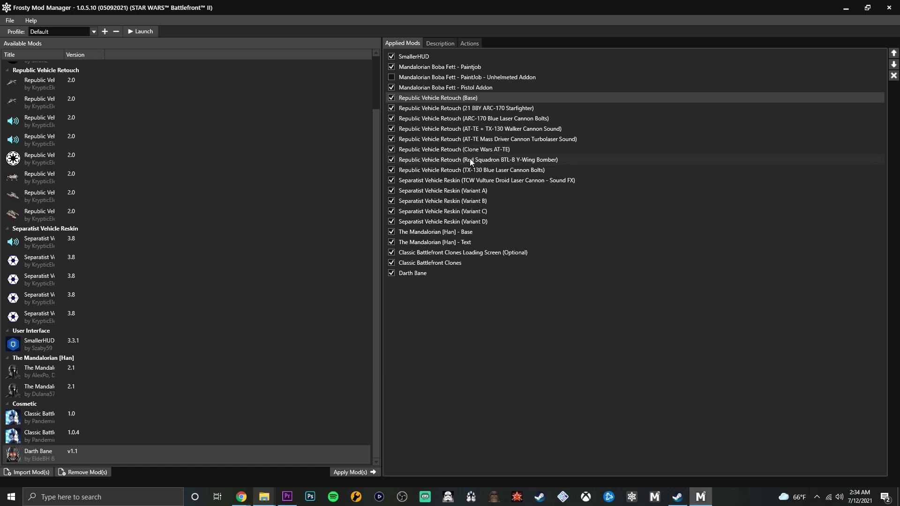
pyautogui.moveTo(430, 180); pyautogui.dragTo(432, 228)
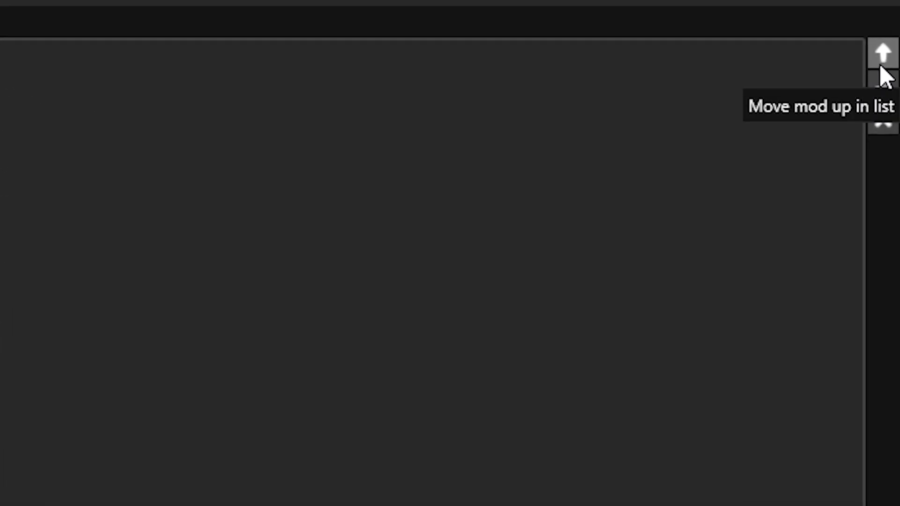
# Step: Move Darth Bane up the load order to directly below Mandalorian Boba Fett - Pistol Addon
pyautogui.click(880, 64)
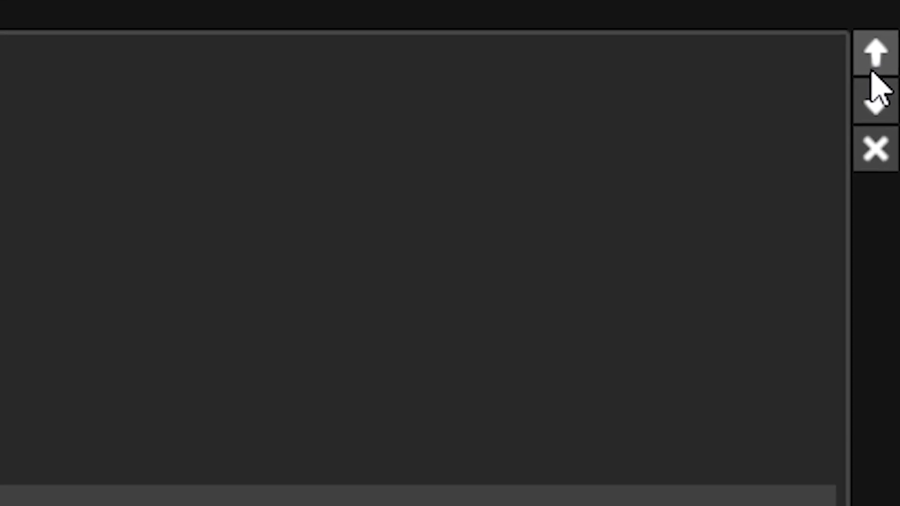
pyautogui.click(871, 70)
pyautogui.click(872, 71)
pyautogui.click(872, 71)
pyautogui.click(872, 71)
pyautogui.click(871, 71)
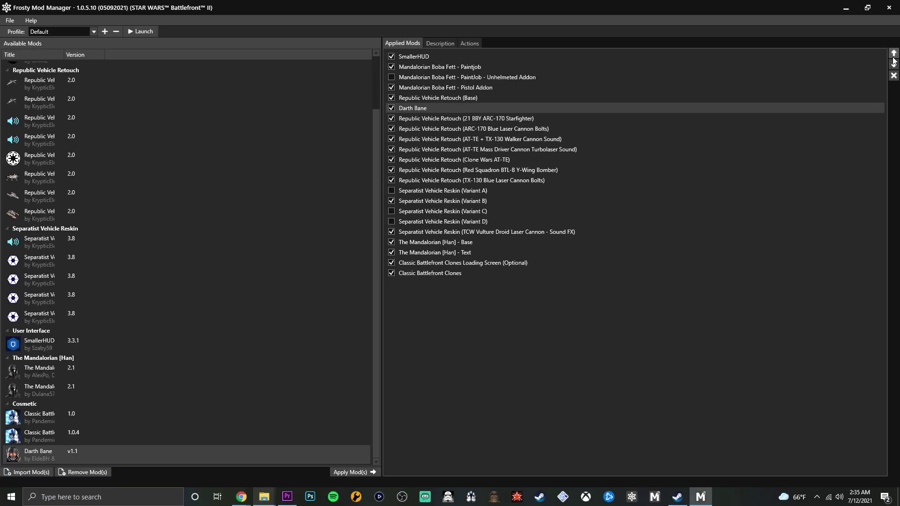
pyautogui.click(871, 70)
# Step: Move Classic Battlefront Clones up the load order to directly below Darth Bane
pyautogui.click(481, 272)
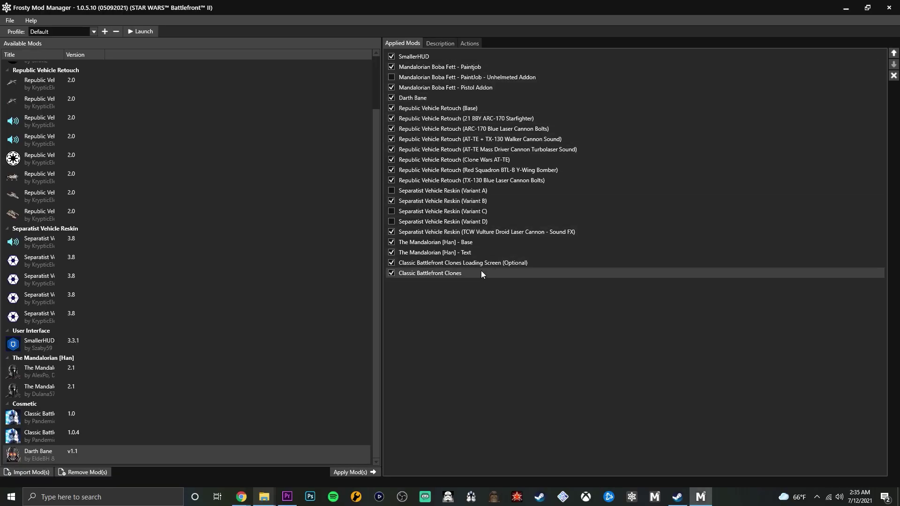
pyautogui.click(893, 55)
pyautogui.doubleClick(893, 55)
pyautogui.click(893, 55)
pyautogui.doubleClick(893, 56)
pyautogui.click(893, 55)
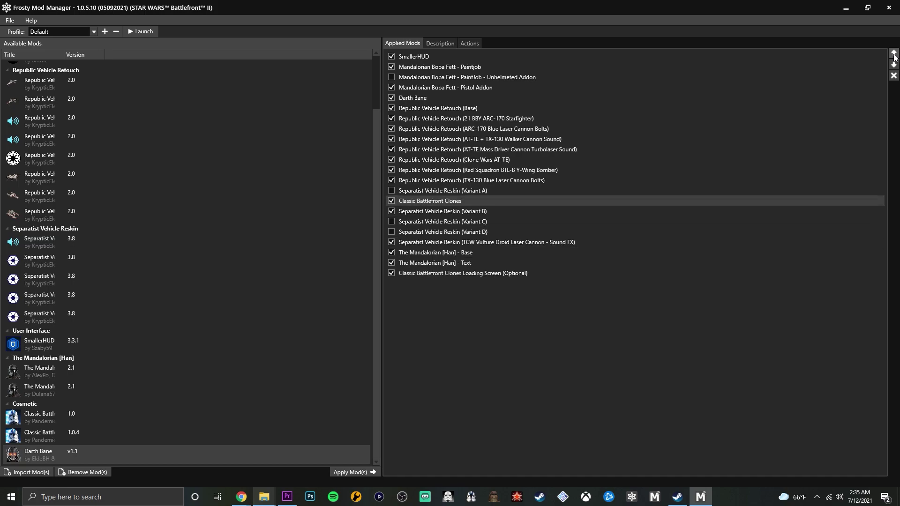
pyautogui.doubleClick(893, 57)
pyautogui.click(894, 57)
pyautogui.click(894, 56)
pyautogui.click(894, 57)
pyautogui.click(894, 57)
pyautogui.click(894, 57)
pyautogui.click(894, 57)
pyautogui.click(895, 57)
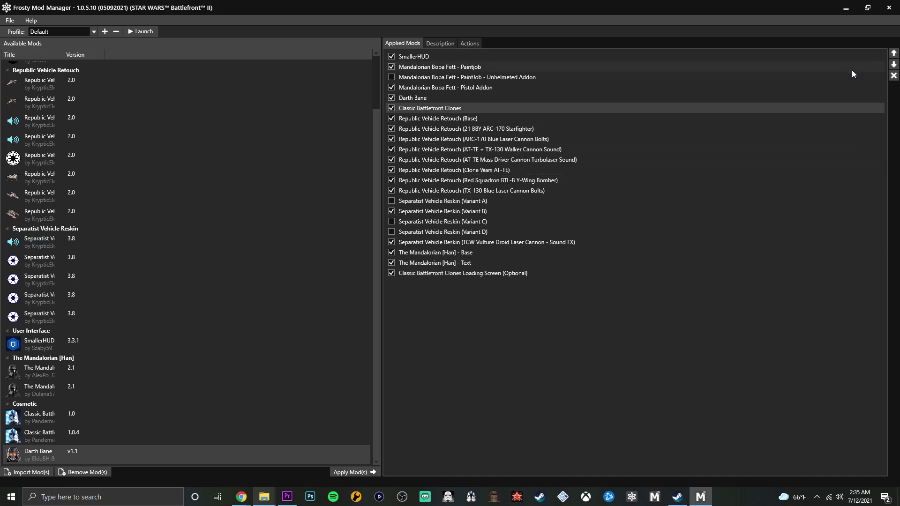
# Step: Move Classic Battlefront Clones Loading Screen (Optional) up to directly below Classic Battlefront Clones
pyautogui.click(455, 273)
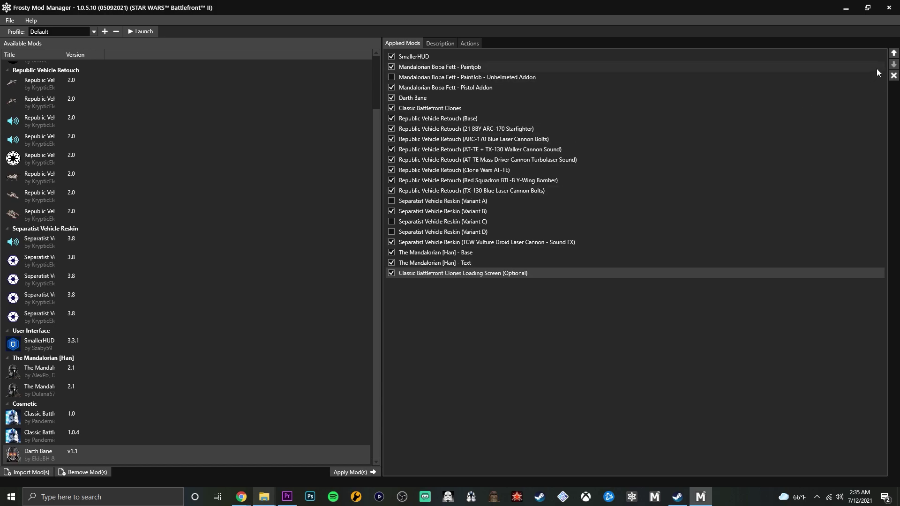
pyautogui.doubleClick(895, 55)
pyautogui.click(894, 56)
pyautogui.doubleClick(894, 55)
pyautogui.click(894, 56)
pyautogui.doubleClick(895, 56)
pyautogui.doubleClick(894, 55)
pyautogui.click(895, 55)
pyautogui.doubleClick(894, 56)
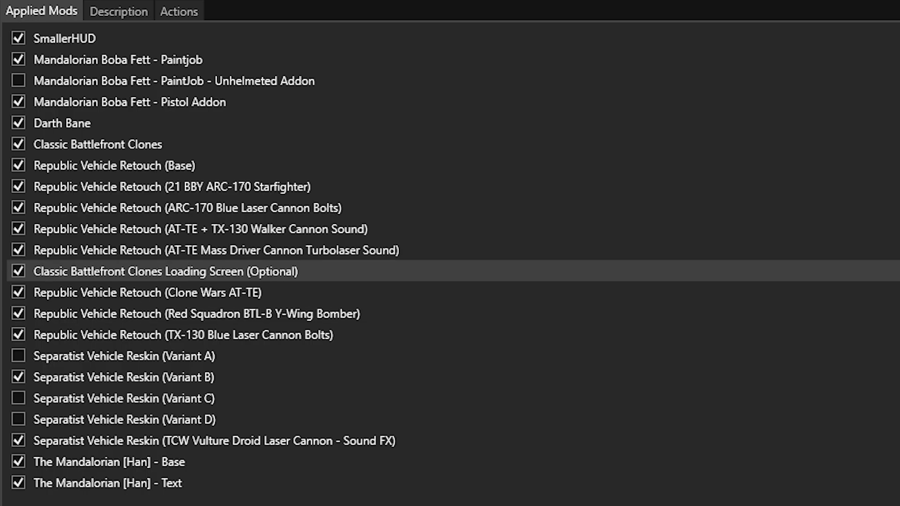
pyautogui.click(899, 57)
pyautogui.click(899, 57)
# Step: Move The Mandalorian [Han] - Base up the load order to directly below Darth Bane
pyautogui.click(291, 463)
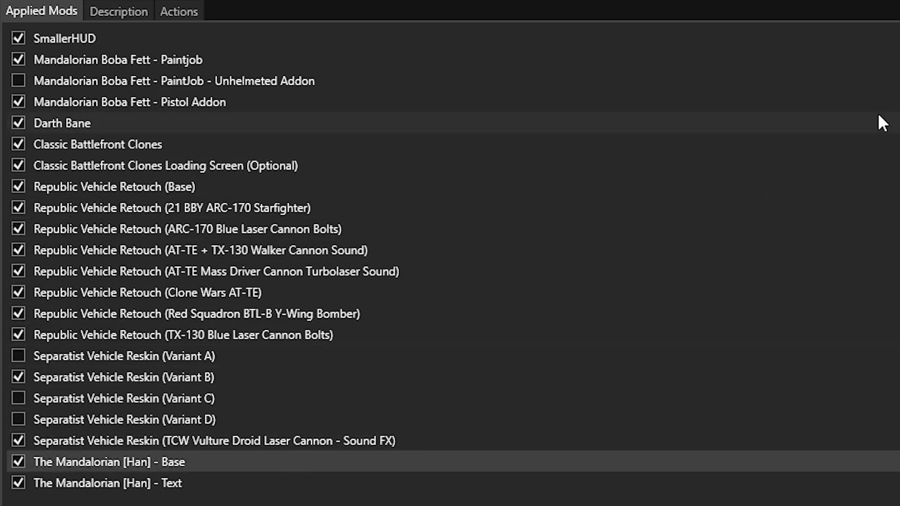
pyautogui.doubleClick(899, 56)
pyautogui.doubleClick(899, 56)
pyautogui.click(899, 56)
pyautogui.doubleClick(899, 57)
pyautogui.click(899, 57)
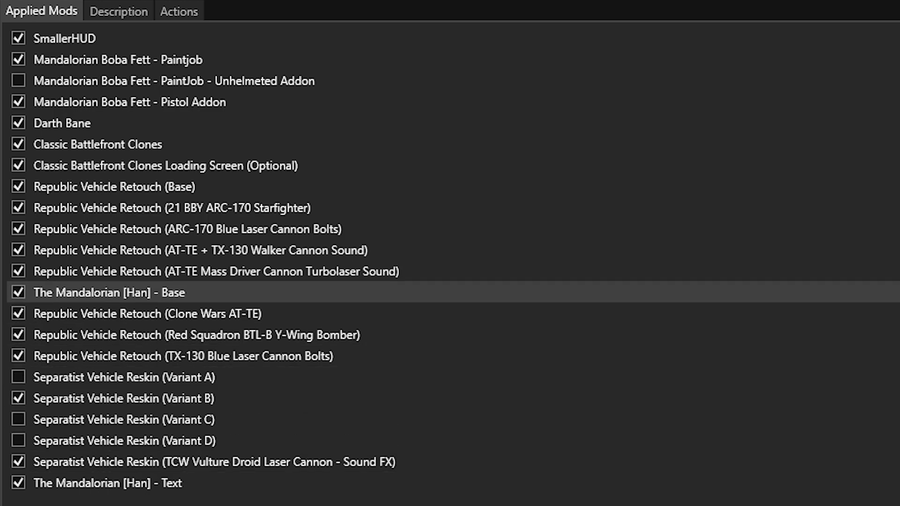
pyautogui.doubleClick(899, 56)
pyautogui.click(899, 56)
pyautogui.doubleClick(899, 56)
pyautogui.click(899, 57)
pyautogui.click(899, 56)
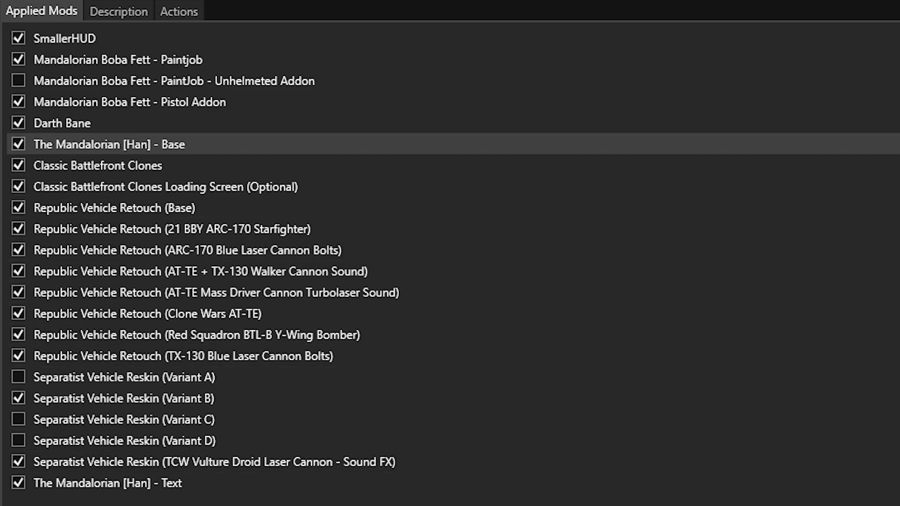
# Step: Move The Mandalorian [Han] - Text up the load order to directly below The Mandalorian [Han] - Base
pyautogui.click(227, 491)
pyautogui.click(899, 57)
pyautogui.doubleClick(899, 56)
pyautogui.click(899, 56)
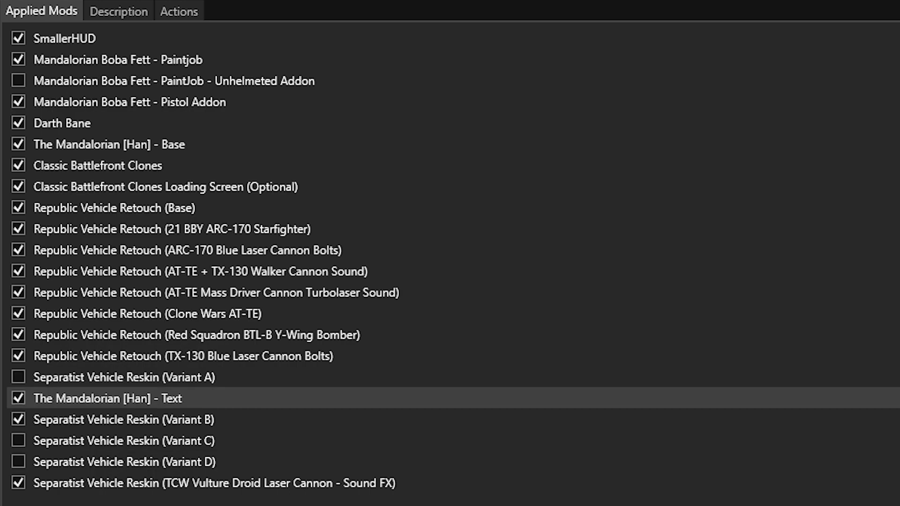
pyautogui.doubleClick(899, 57)
pyautogui.click(899, 56)
pyautogui.doubleClick(899, 56)
pyautogui.click(899, 57)
pyautogui.doubleClick(899, 56)
pyautogui.doubleClick(899, 56)
pyautogui.click(899, 57)
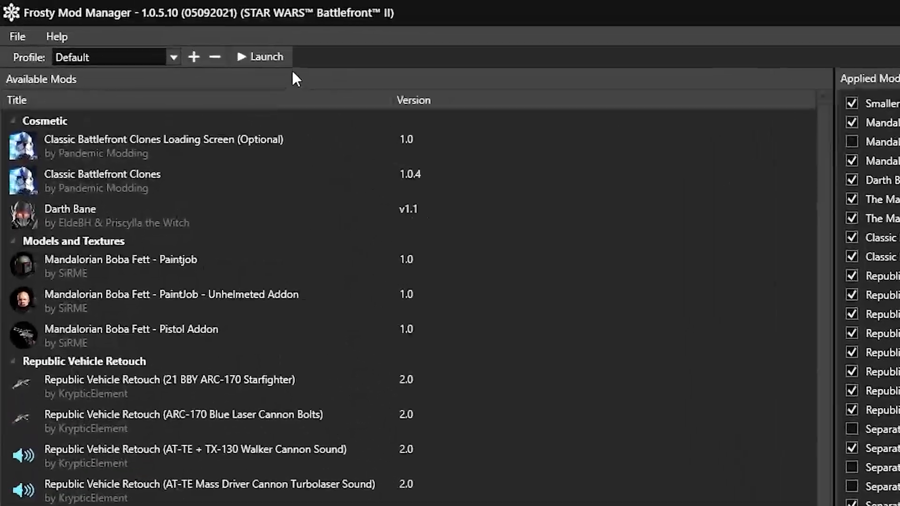
# Step: Launch STAR WARS Battlefront II with the applied mods and open the game's Collection
pyautogui.click(424, 94)
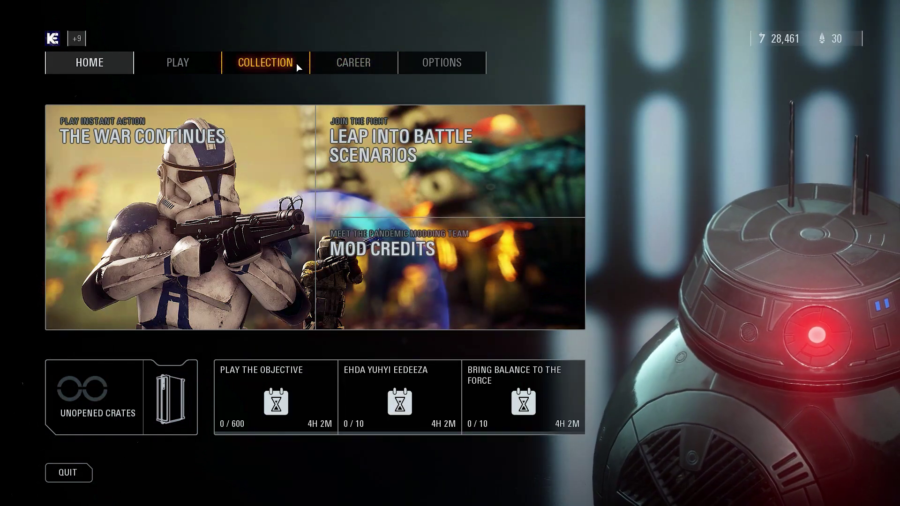
pyautogui.click(296, 64)
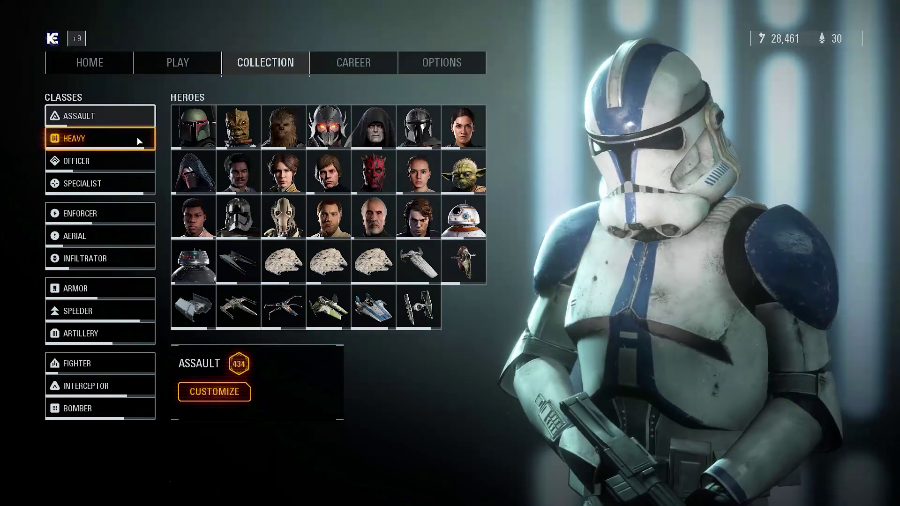
# Step: Preview the Heavy, Officer, Specialist, Enforcer, Aerial and Infiltrator classes in the Collection to check their modded clone trooper models
pyautogui.click(137, 138)
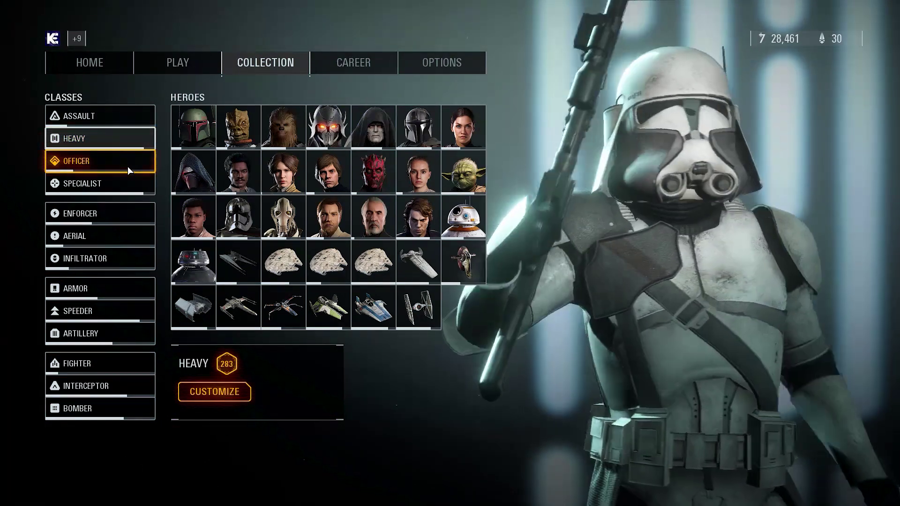
pyautogui.click(128, 167)
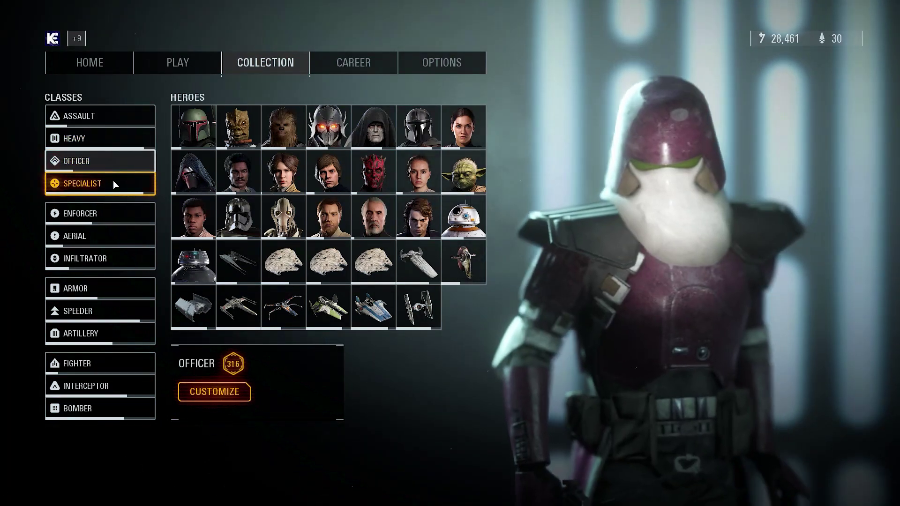
pyautogui.click(114, 181)
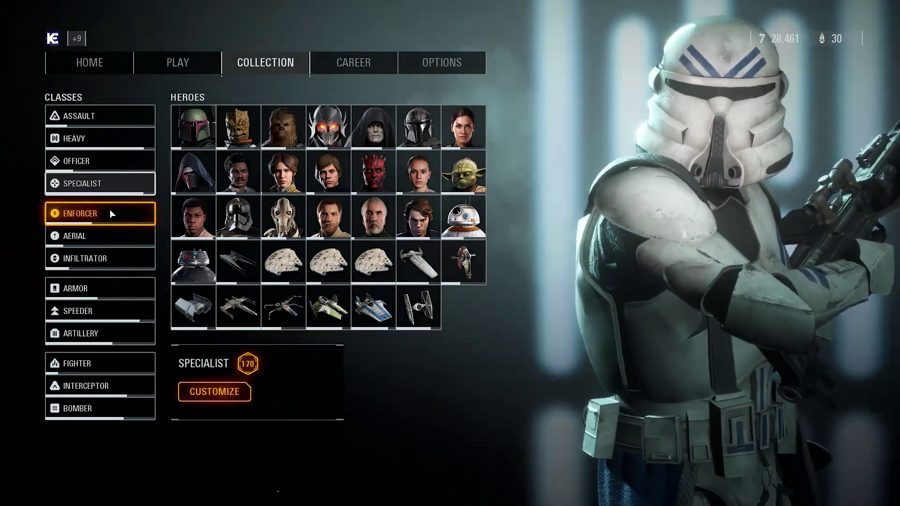
pyautogui.click(110, 210)
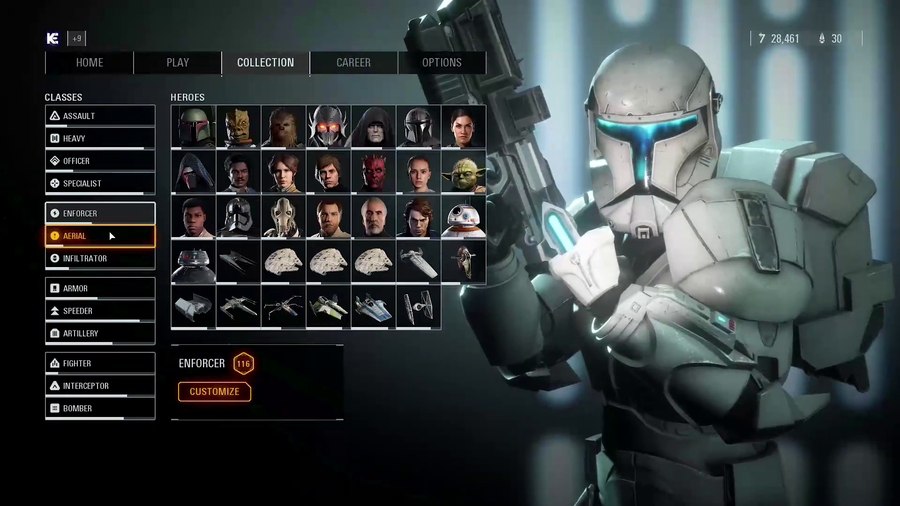
pyautogui.click(110, 233)
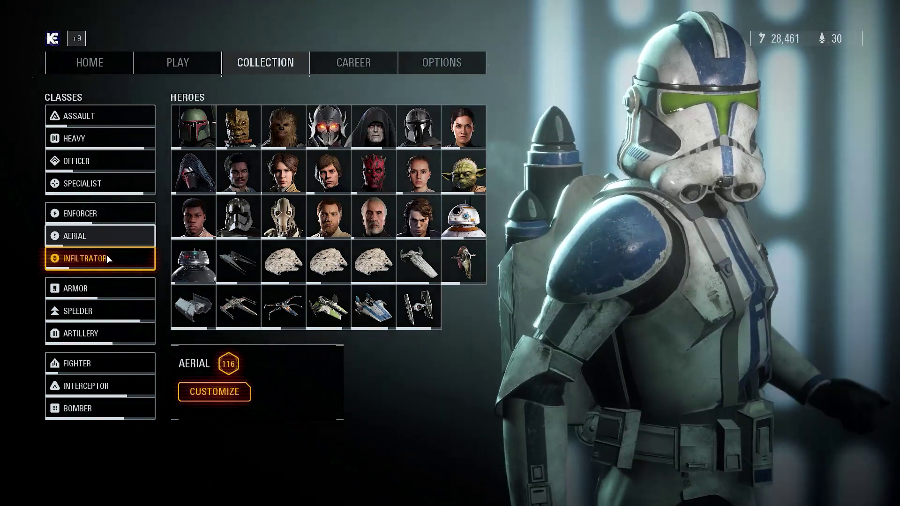
pyautogui.click(106, 255)
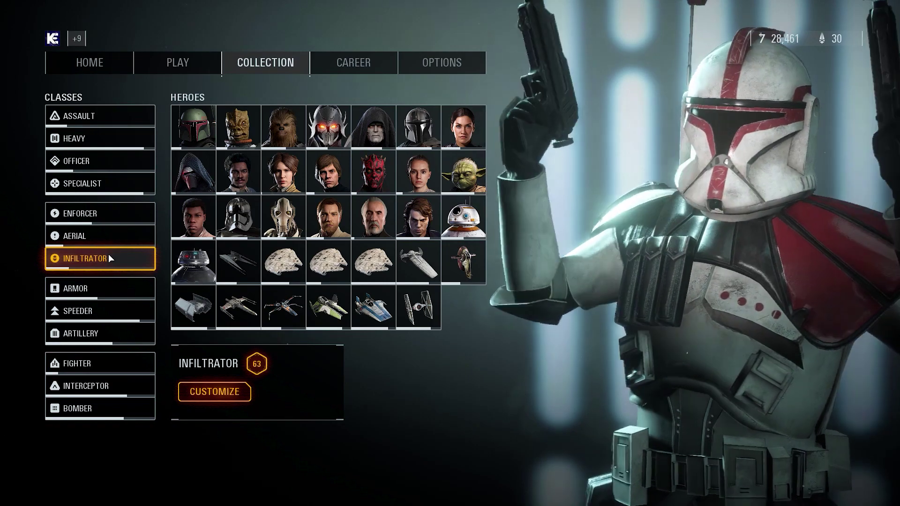
# Step: Preview the Armor, Speeder, Artillery, Fighter and Bomber vehicle classes in the Collection
pyautogui.click(100, 281)
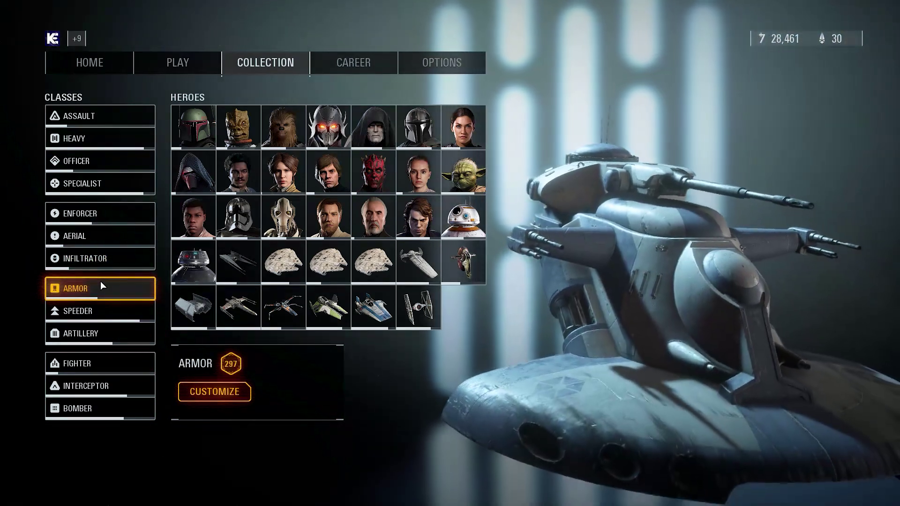
pyautogui.click(101, 308)
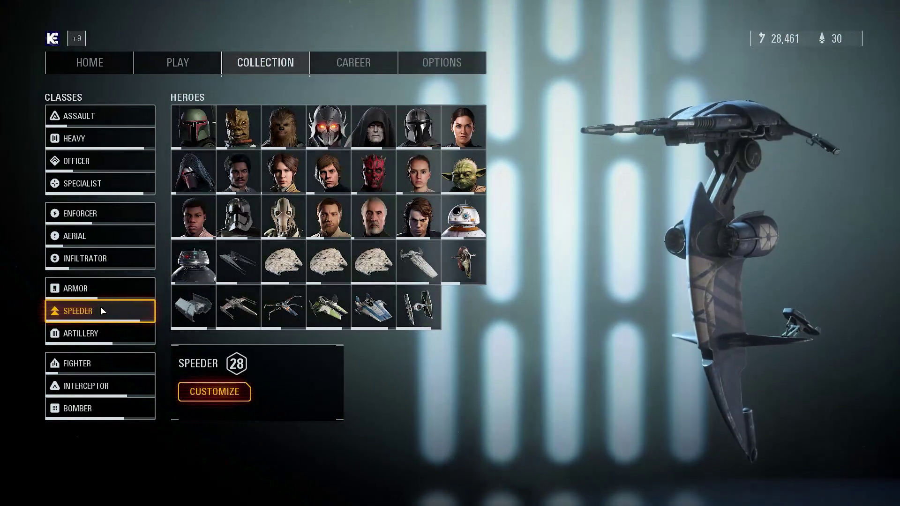
pyautogui.click(97, 331)
pyautogui.click(91, 361)
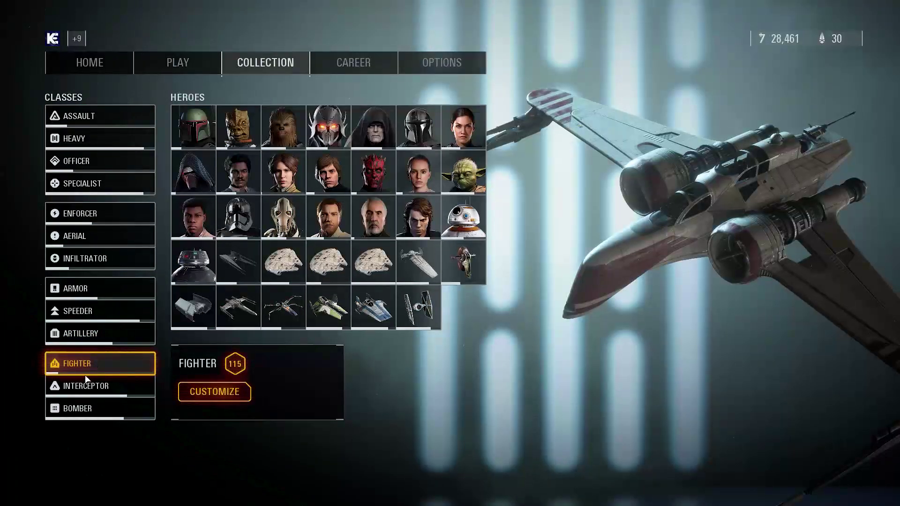
pyautogui.click(82, 400)
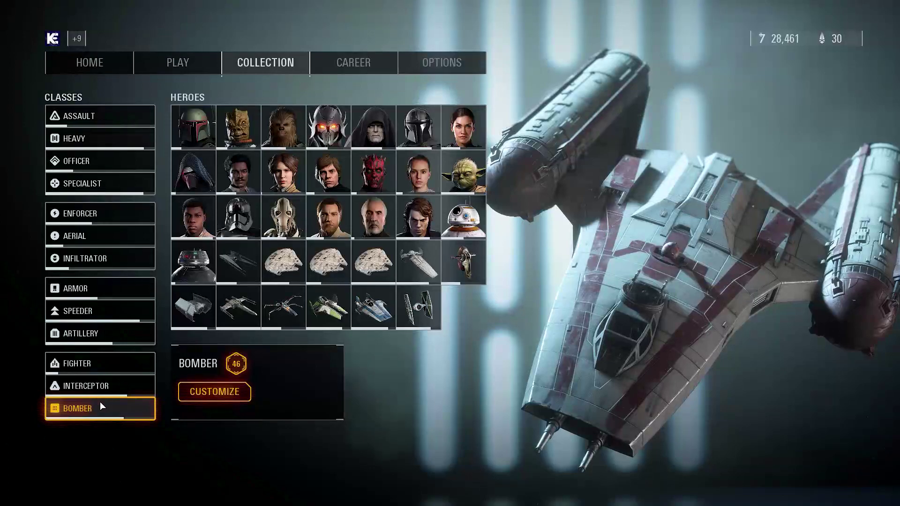
# Step: Preview the heroes Boba Fett, Darth Bane and The Mandalorian in the Collection to check their modded models
pyautogui.click(190, 114)
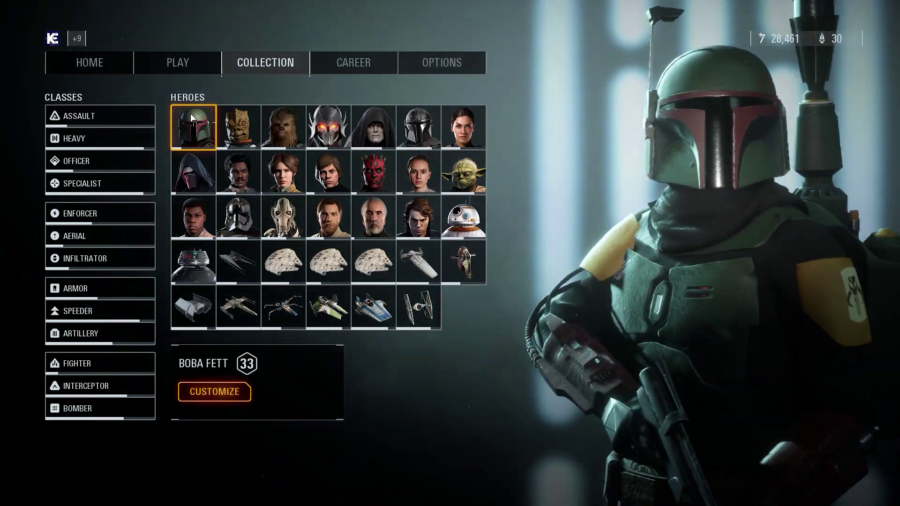
pyautogui.click(323, 132)
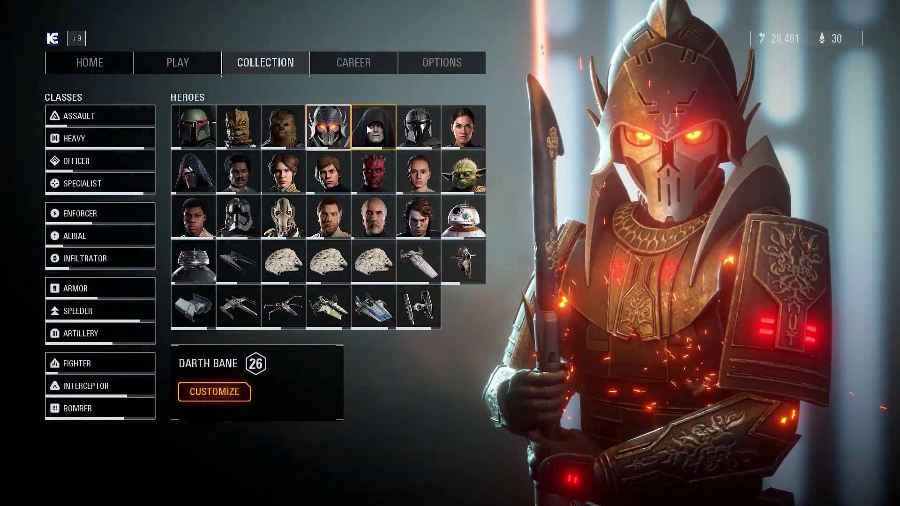
pyautogui.click(416, 122)
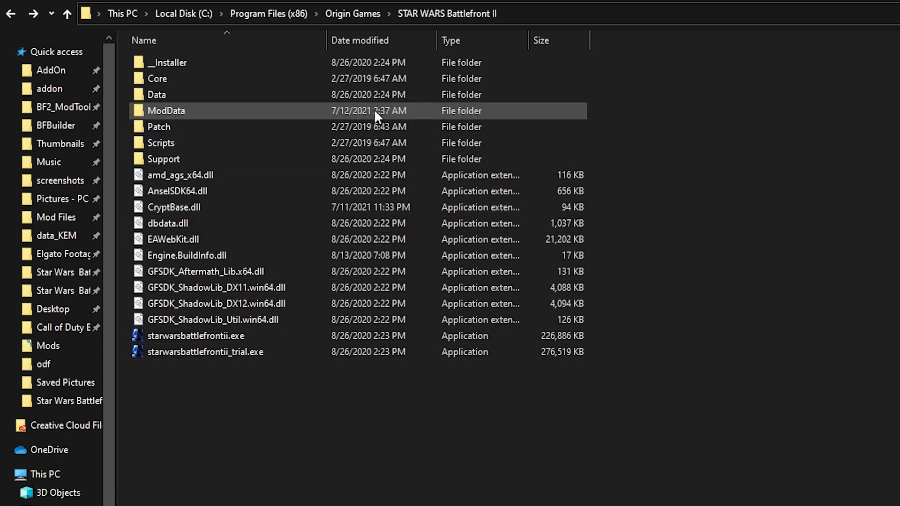
# Step: In File Explorer, open the properties of the ModData folder in the STAR WARS Battlefront II game folder and check its size and size on disk
pyautogui.moveTo(234, 110)
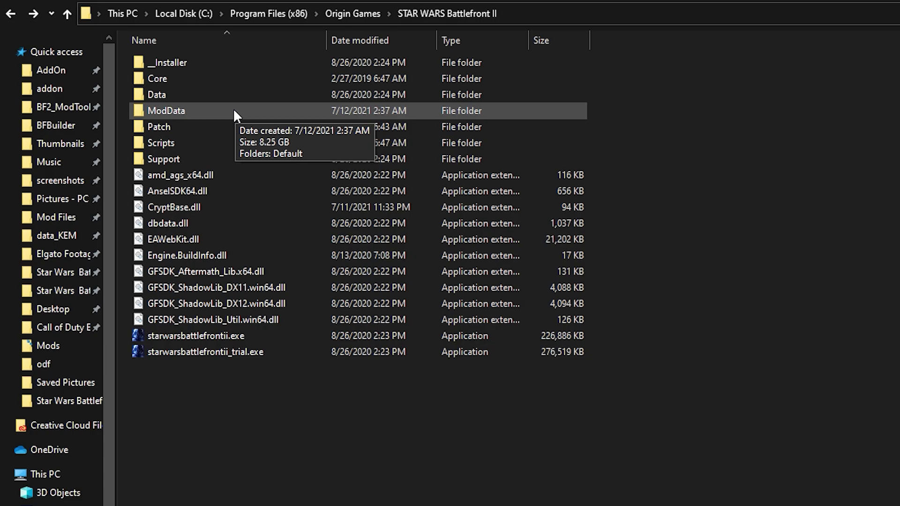
pyautogui.rightClick(265, 110)
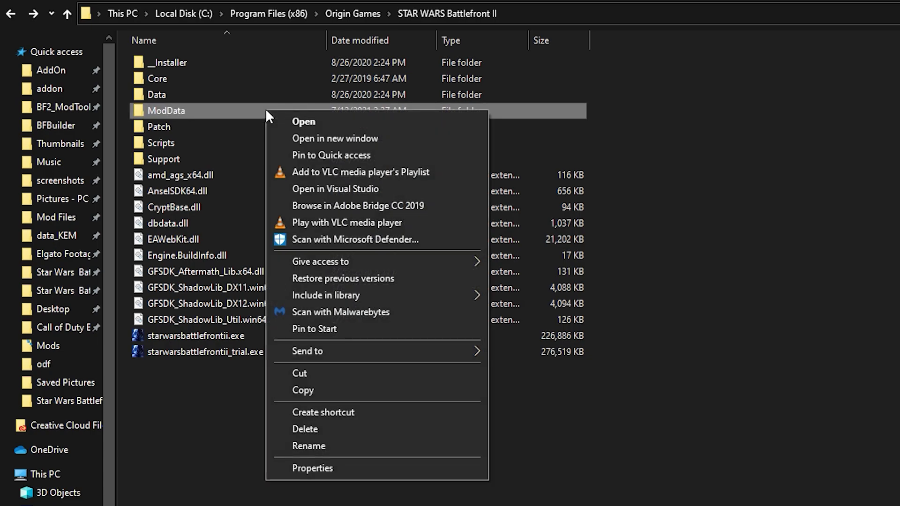
pyautogui.click(332, 465)
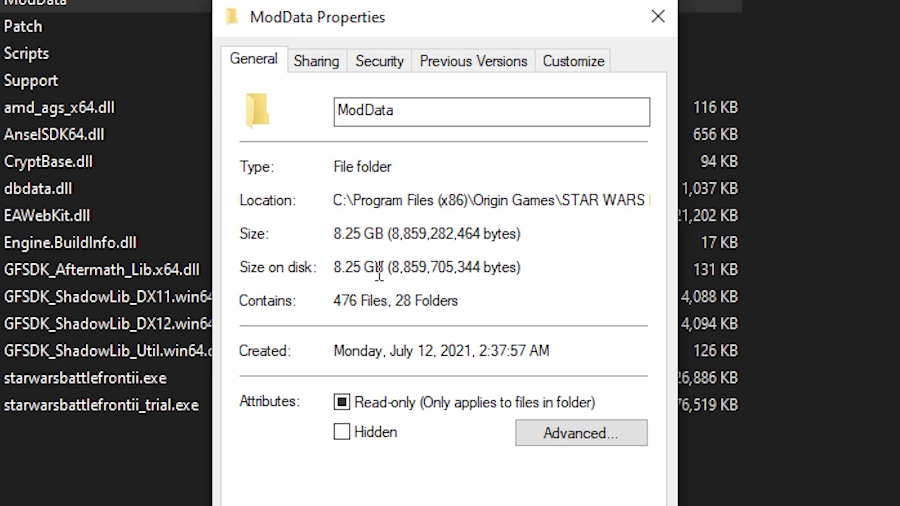
pyautogui.moveTo(376, 280); pyautogui.dragTo(352, 281)
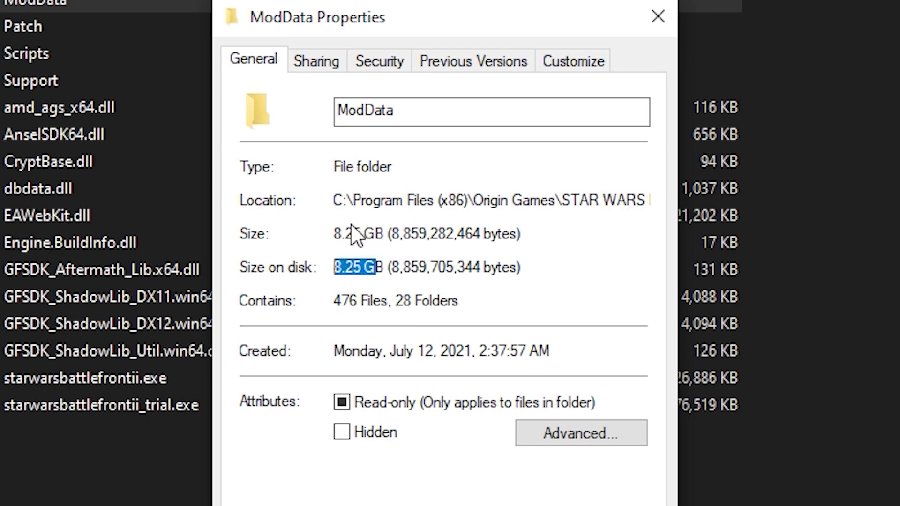
pyautogui.moveTo(334, 234); pyautogui.dragTo(376, 241)
pyautogui.click(453, 237)
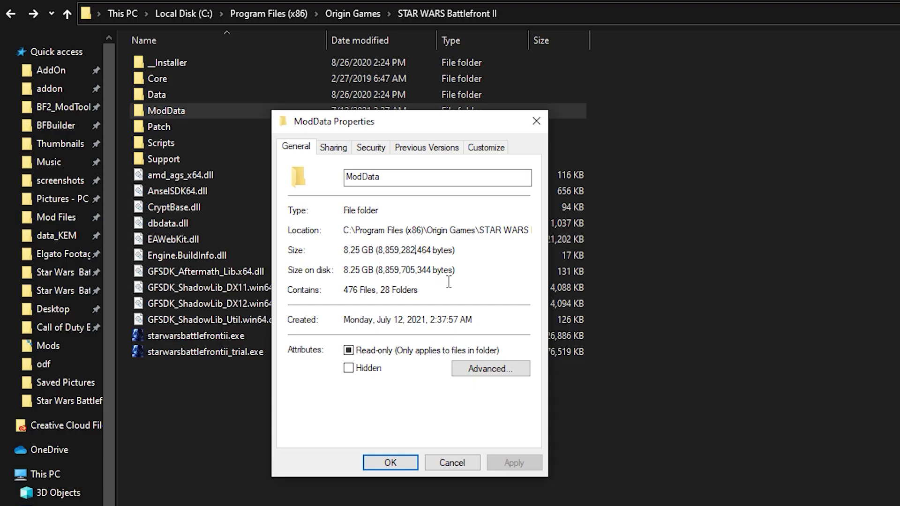